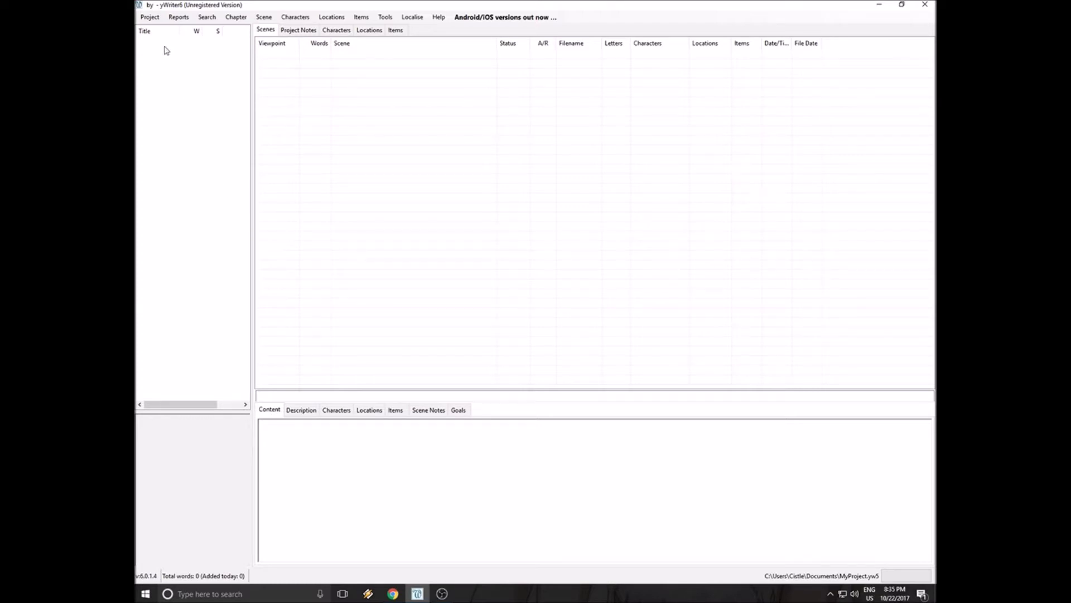
Load yW5 Sample Project from the yWriter6 Sample folder, confirming the switch of projects.
click(149, 18)
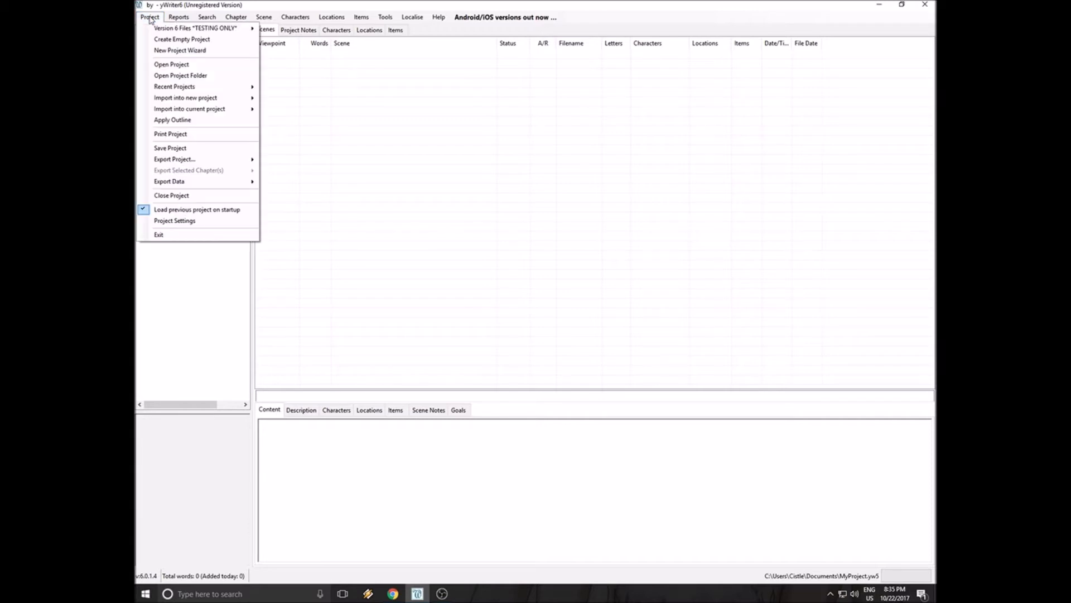
click(190, 65)
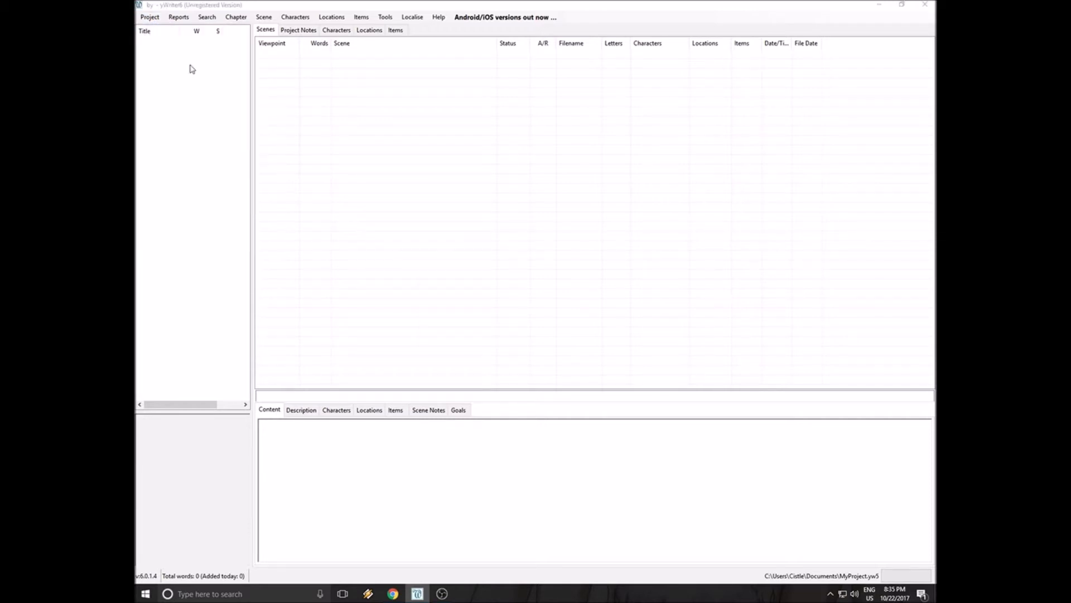
click(576, 333)
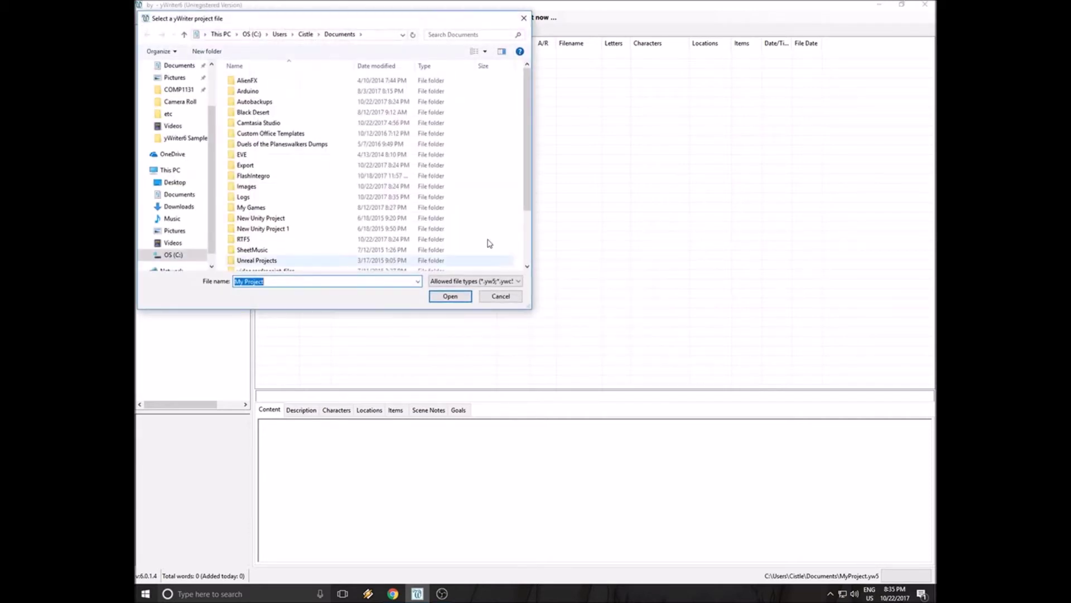
scroll(527, 166, down, 3)
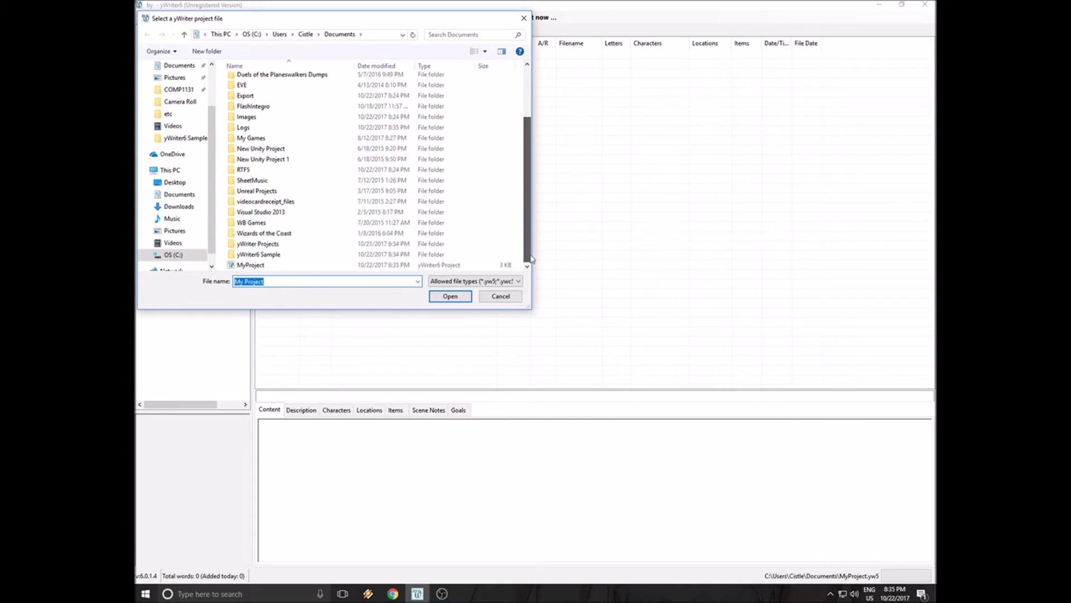
double_click(288, 257)
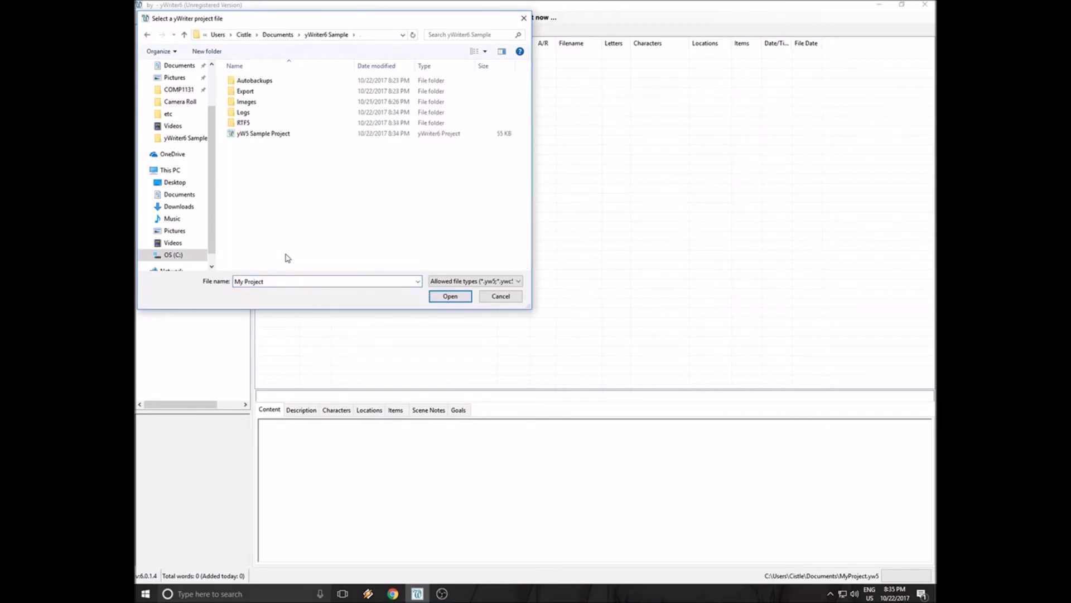
click(263, 136)
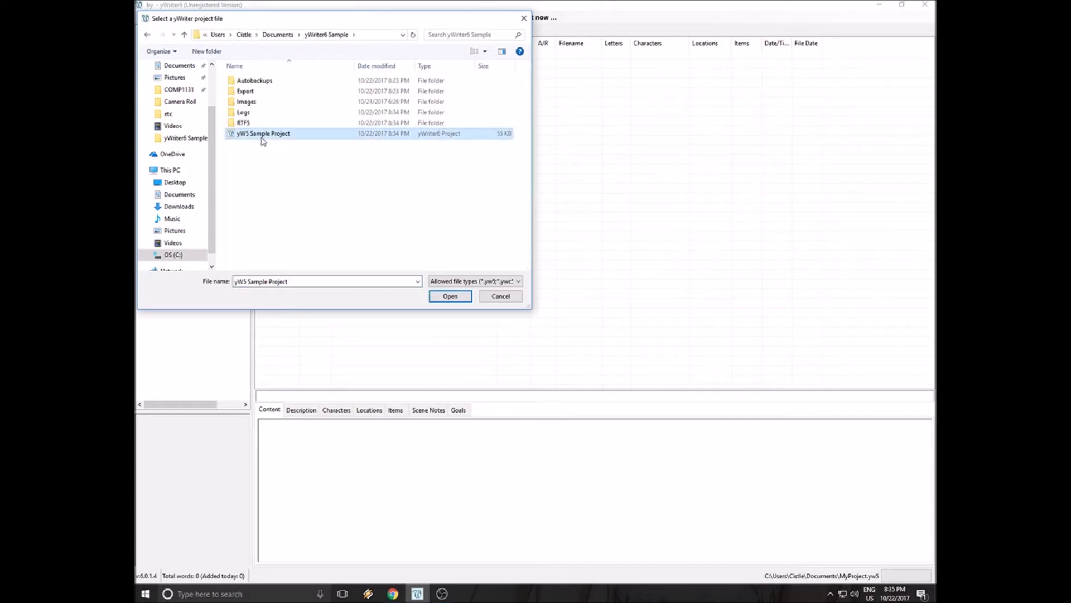
click(450, 296)
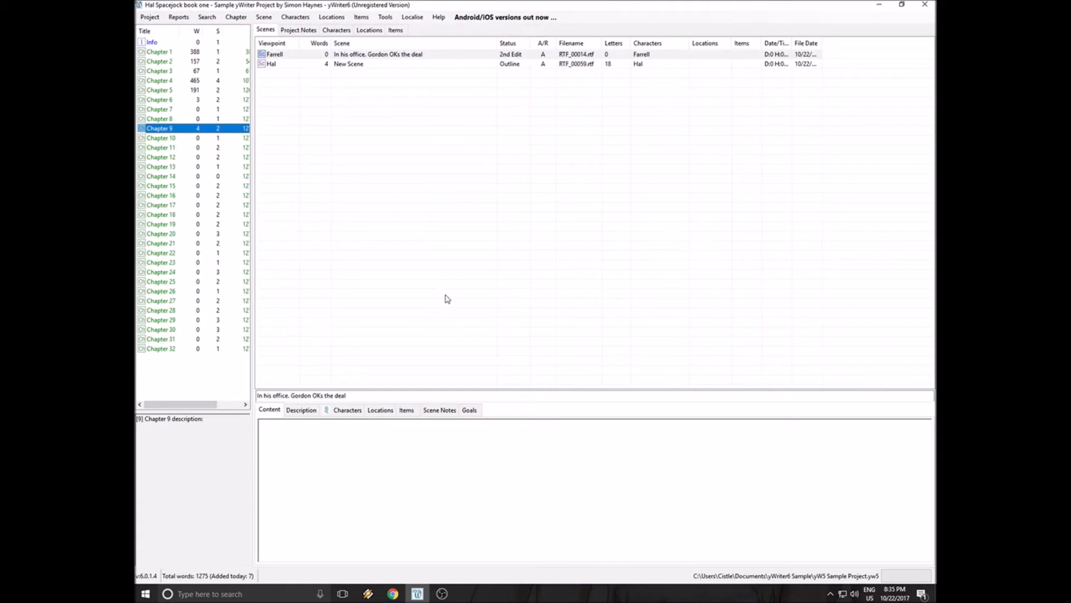
Select Chapter 1 and open its scene 'Meet Hal, threatened by Vurdi' in the editor.
click(164, 54)
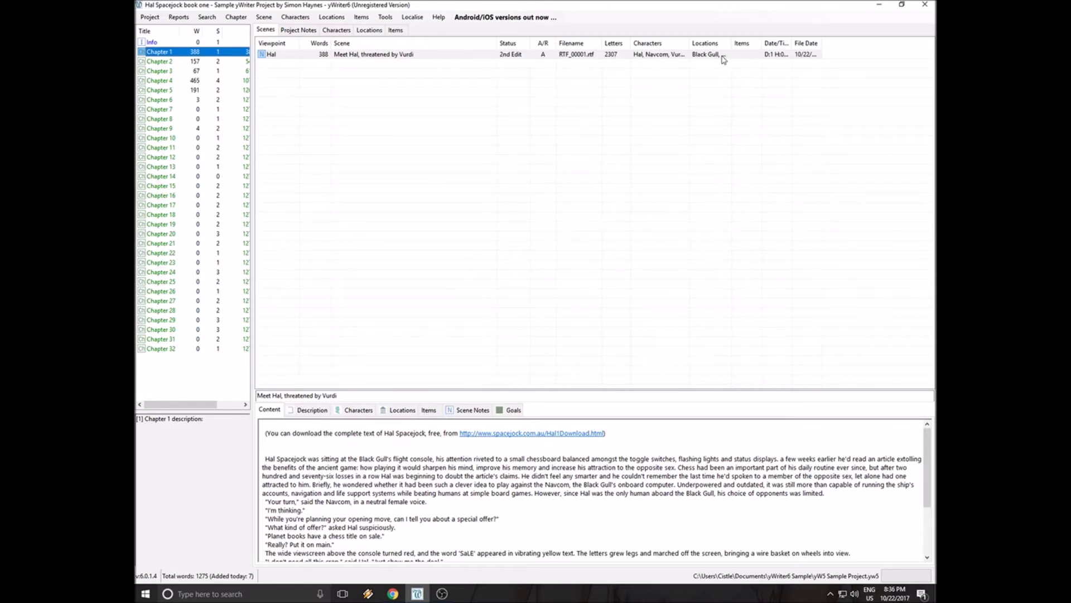
double_click(382, 56)
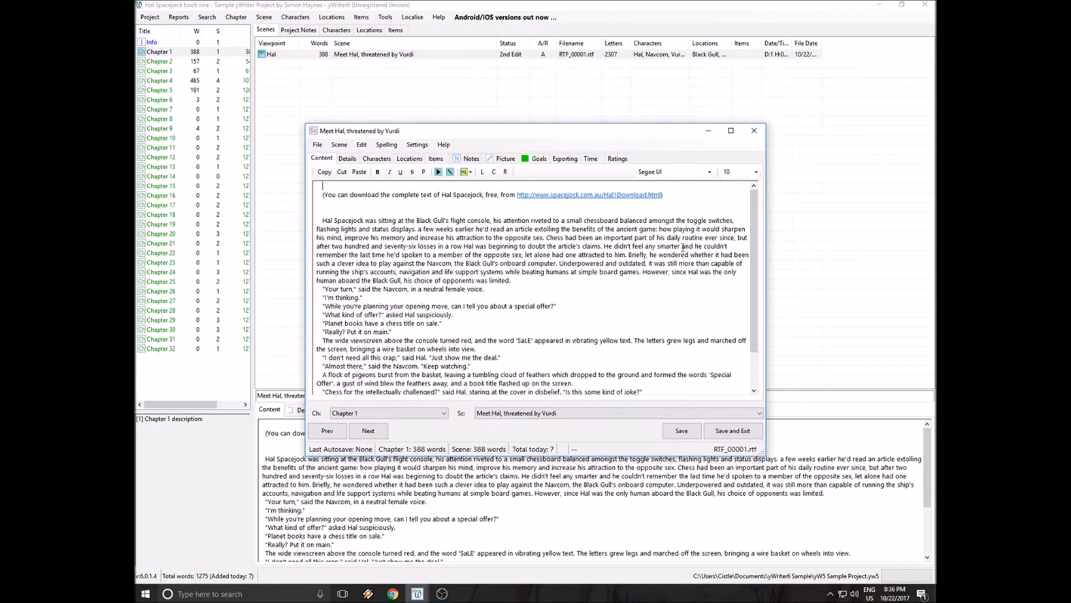
scroll(577, 268, down, 2)
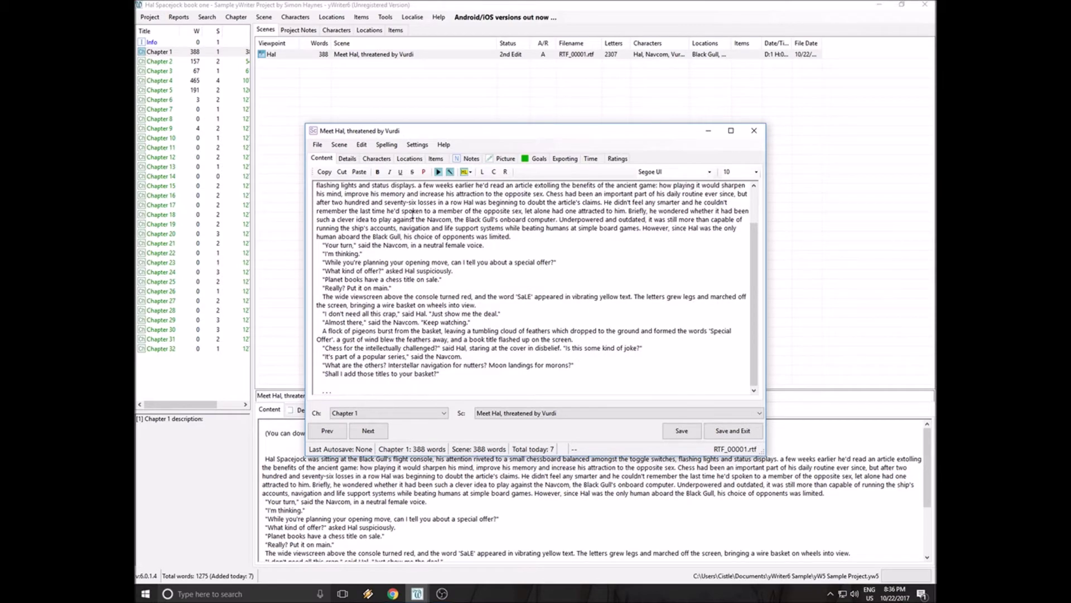
scroll(461, 272, up, 2)
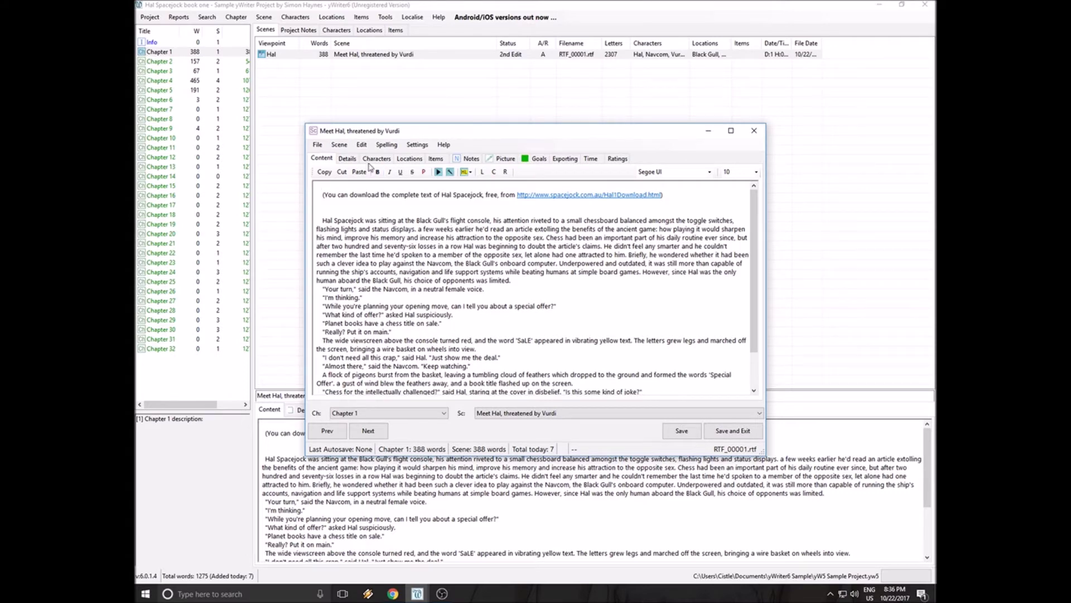
click(343, 161)
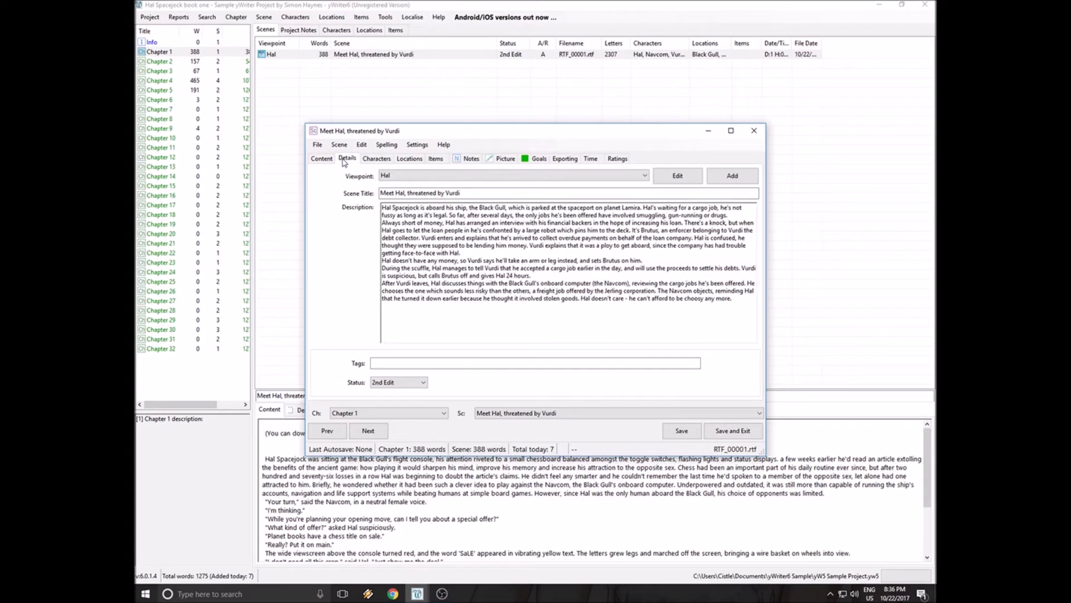
click(373, 160)
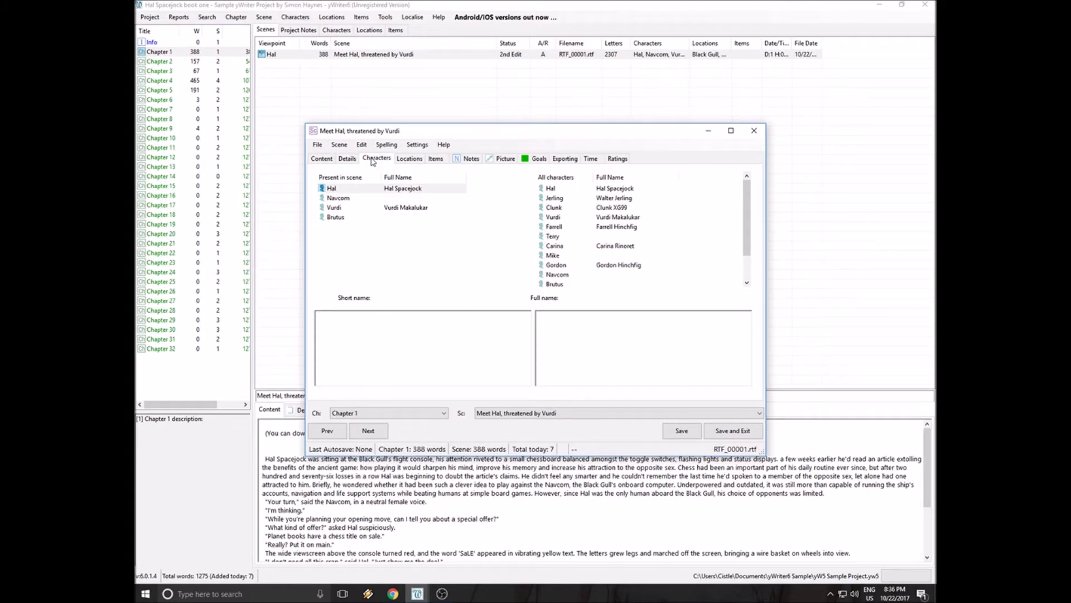
click(409, 160)
click(435, 161)
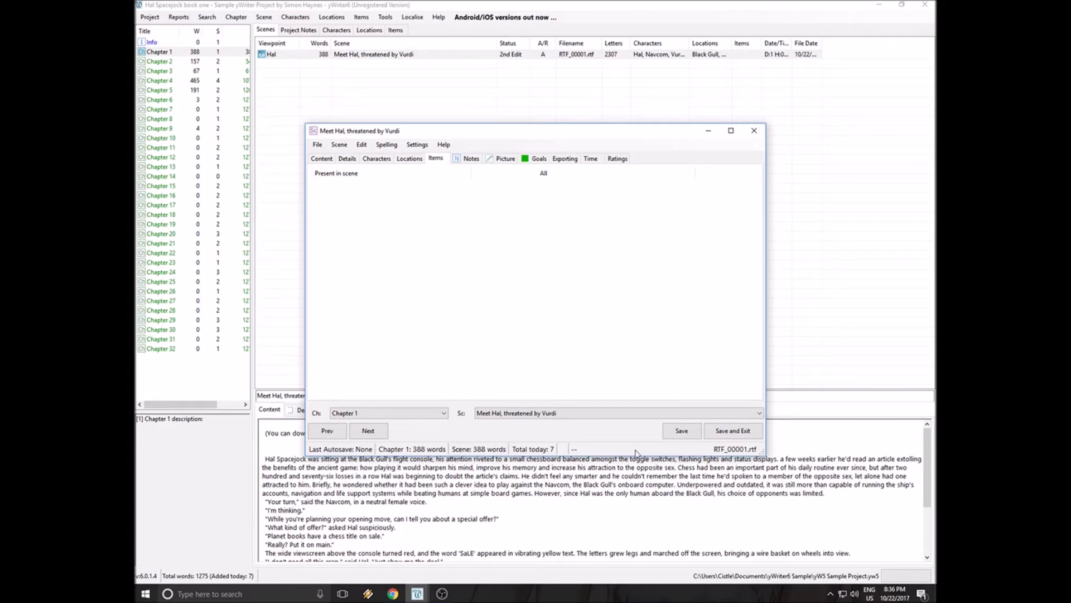
click(764, 132)
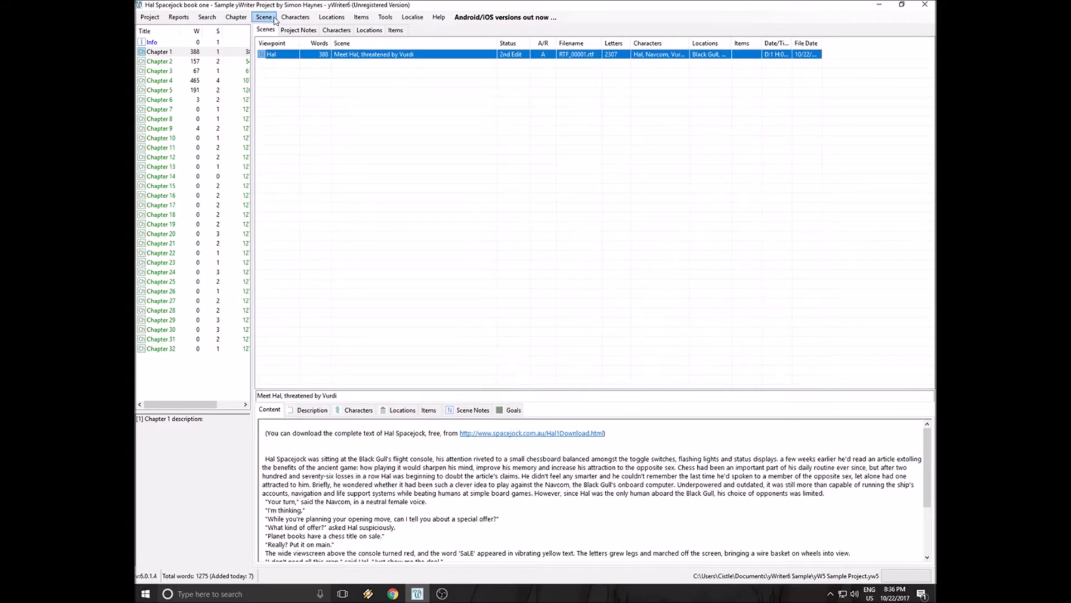
Run the New Project Wizard with title Sample, the author's name, and a new Sample folder.
click(150, 22)
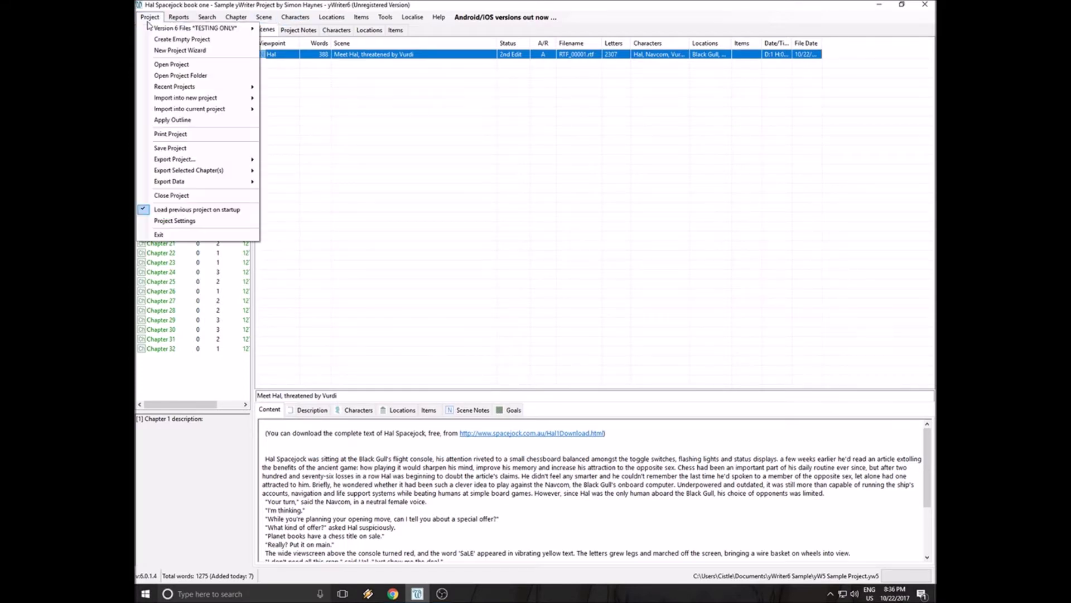
click(178, 39)
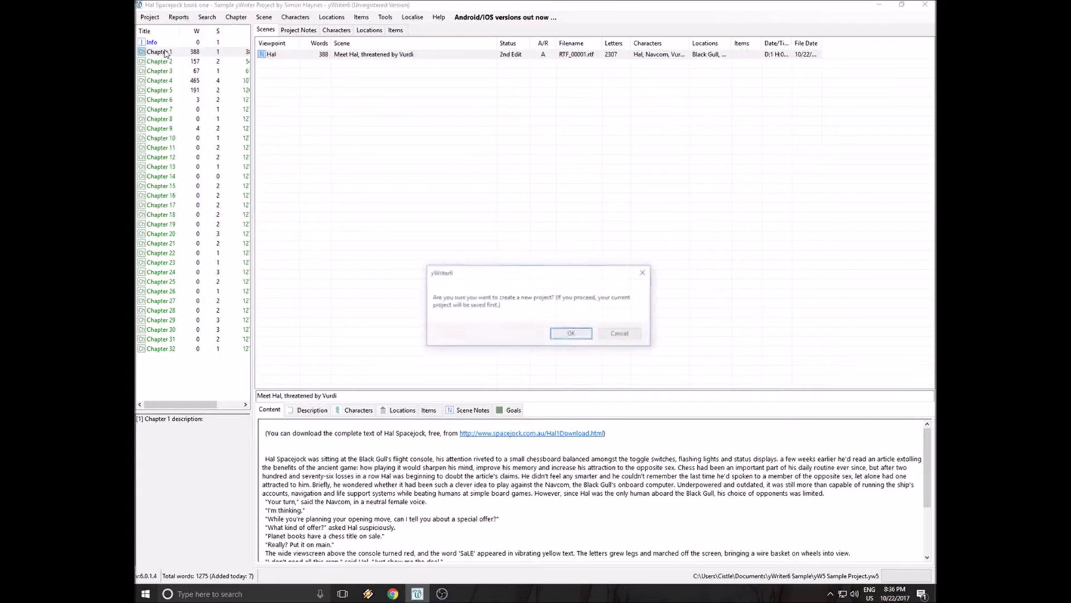
click(573, 334)
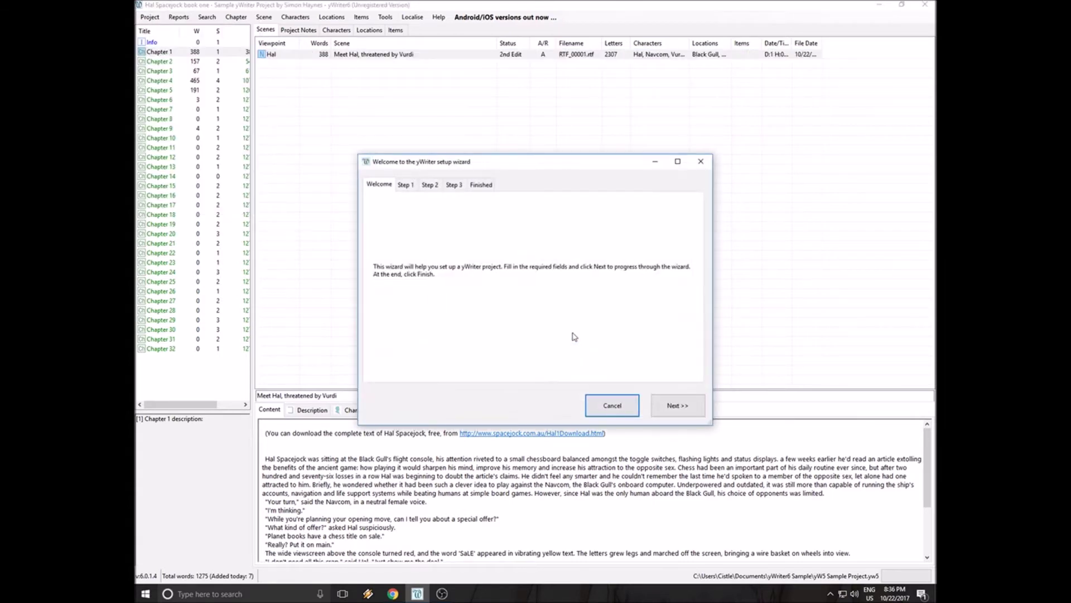
click(676, 405)
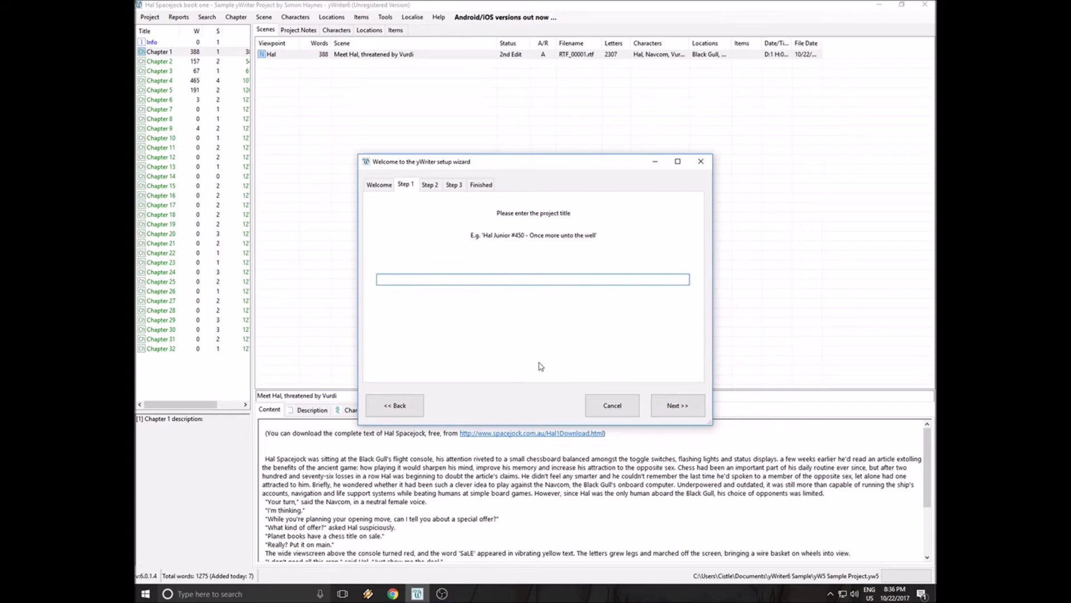
text(Sample)
click(678, 405)
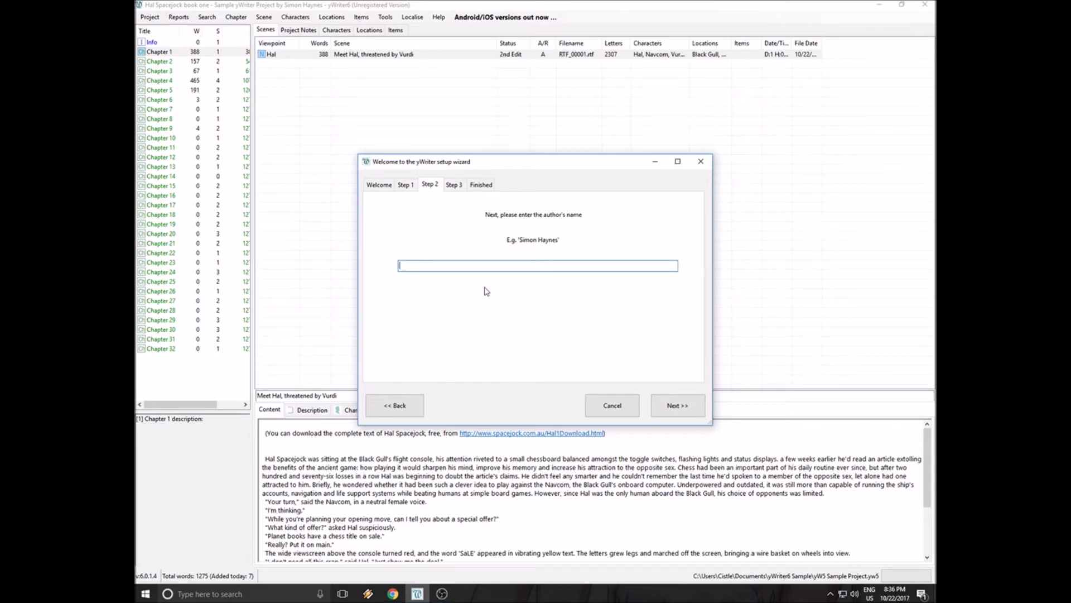
text(Crystal Laing)
click(674, 407)
click(671, 407)
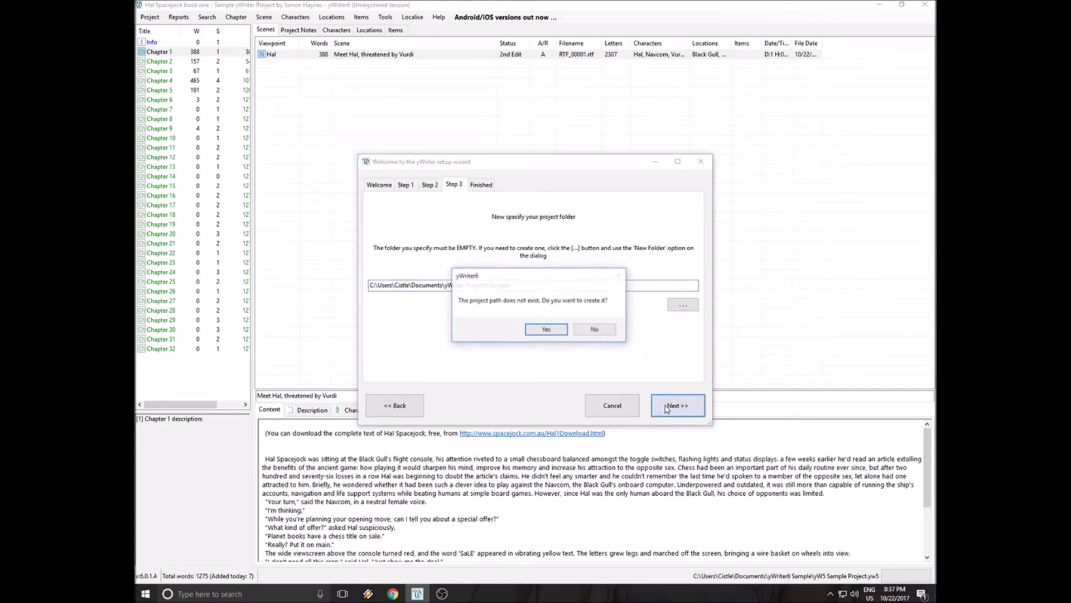
click(544, 333)
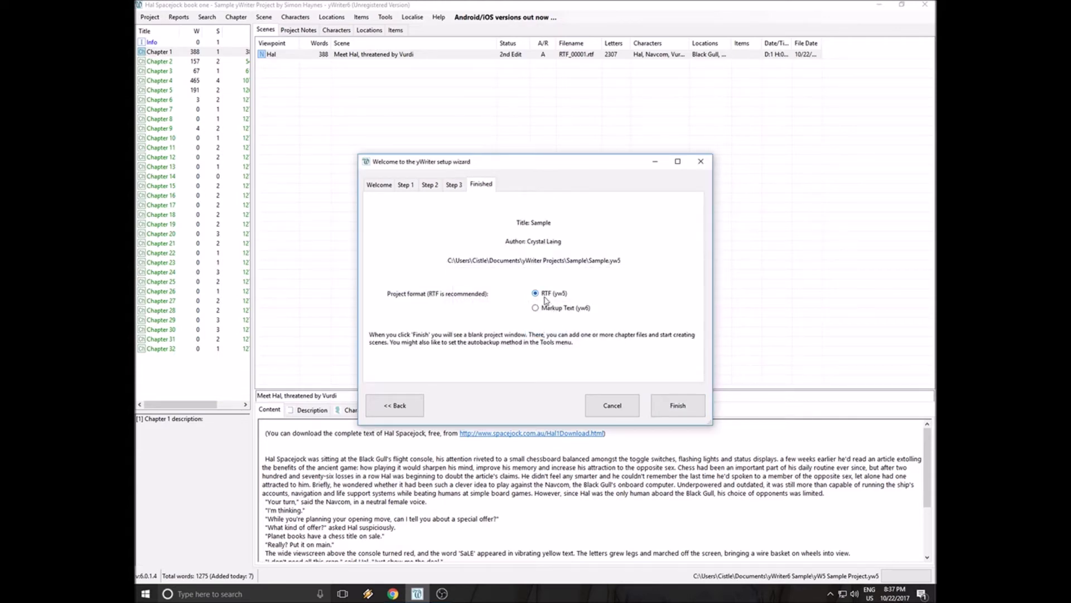
Finish the wizard and create Chapter 1 described 'introducing the characters and setting.'.
click(679, 409)
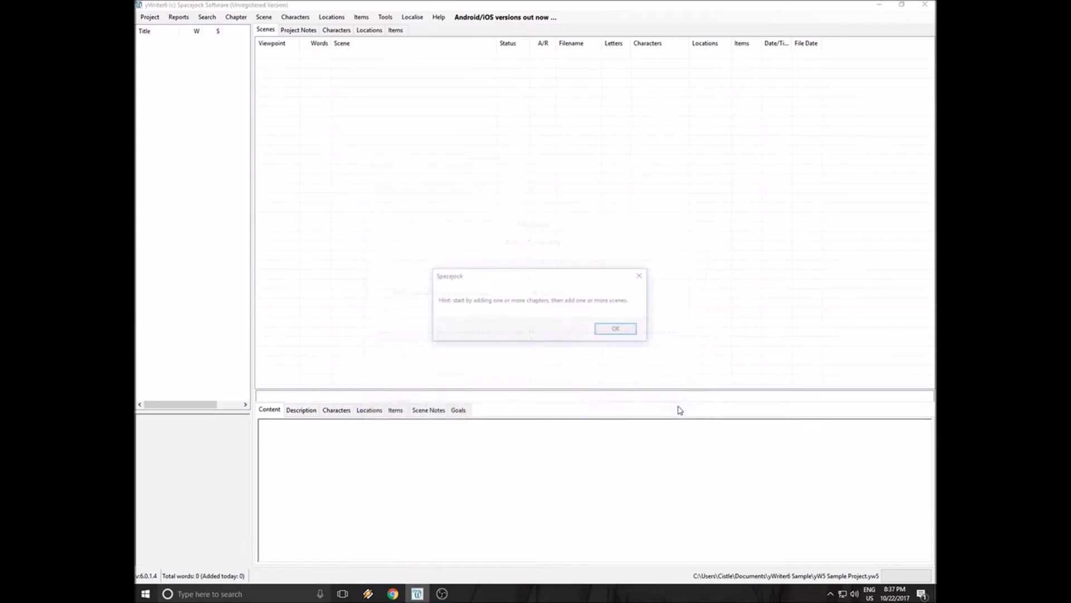
click(610, 332)
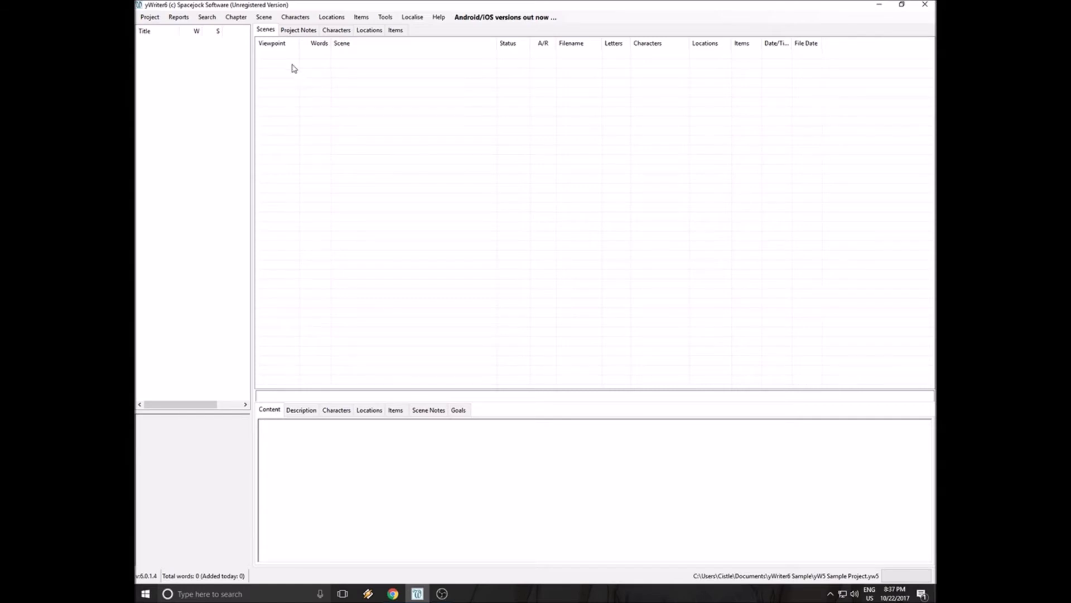
click(239, 20)
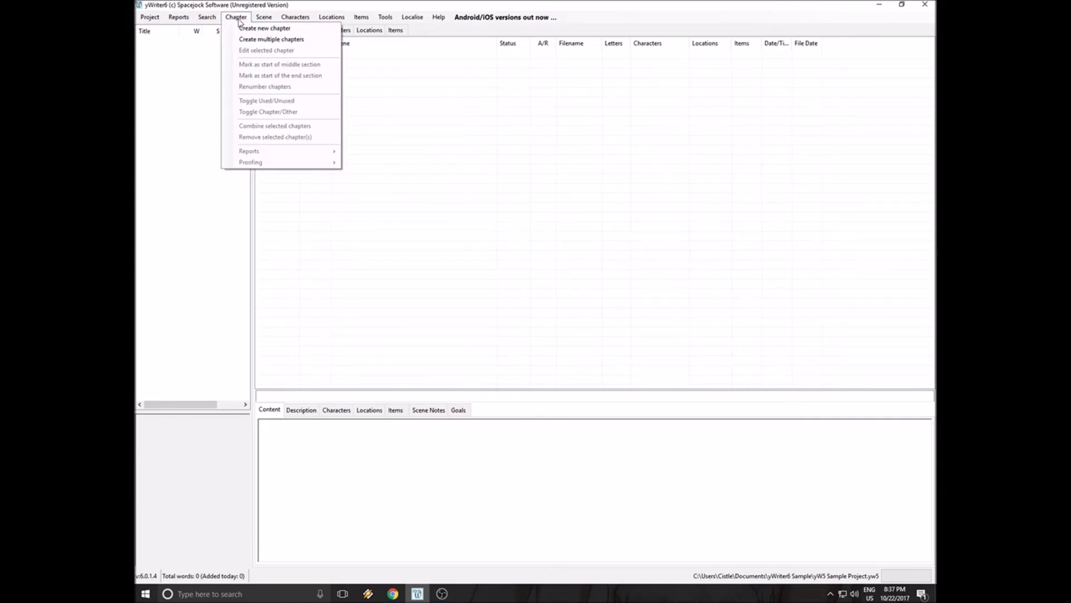
click(242, 29)
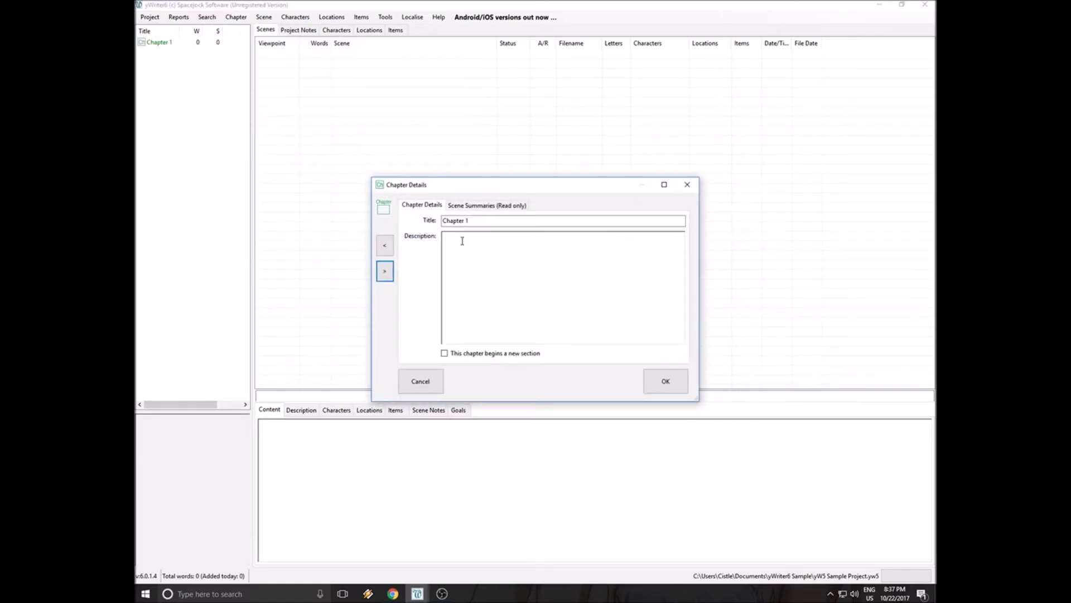
click(482, 249)
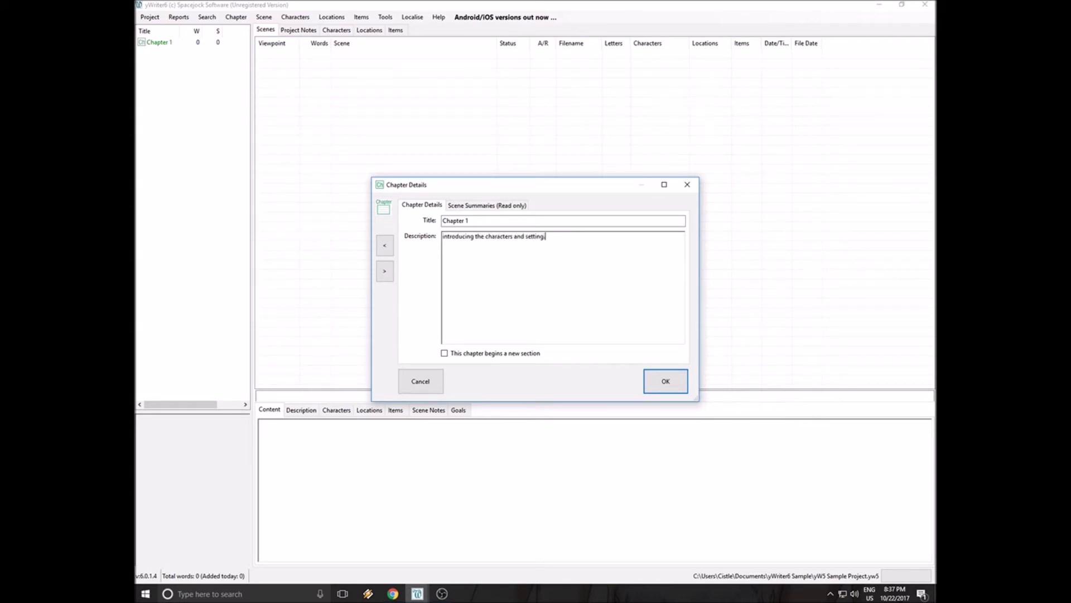
click(666, 380)
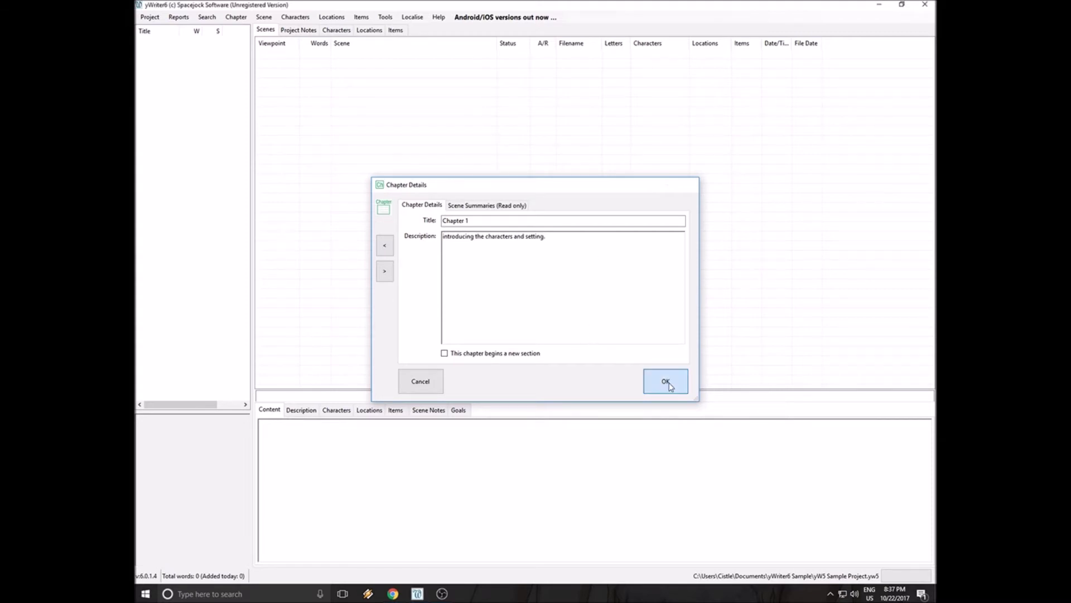
click(163, 44)
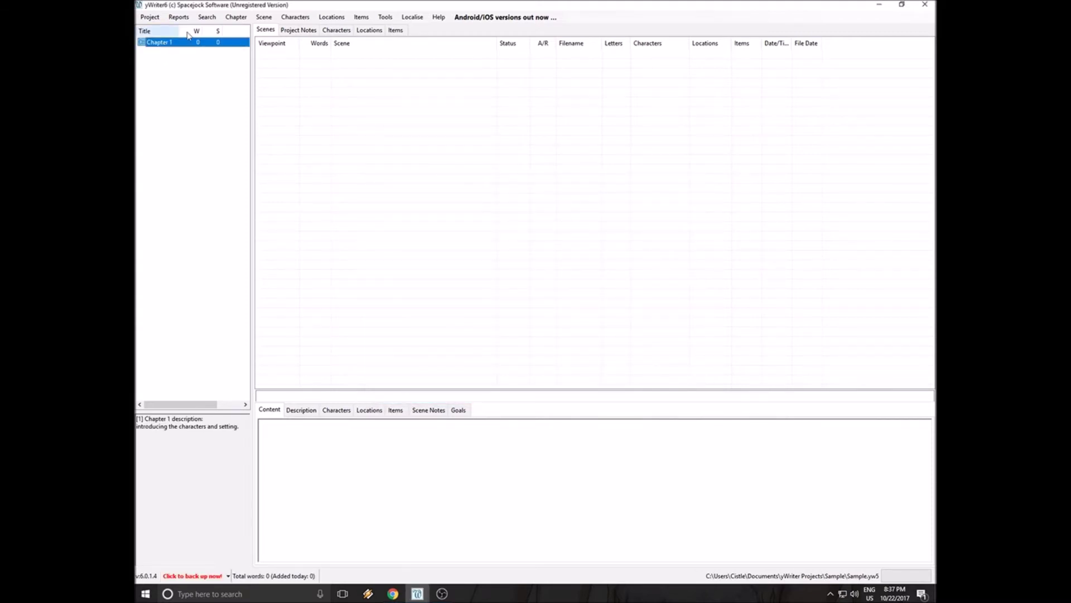
click(261, 20)
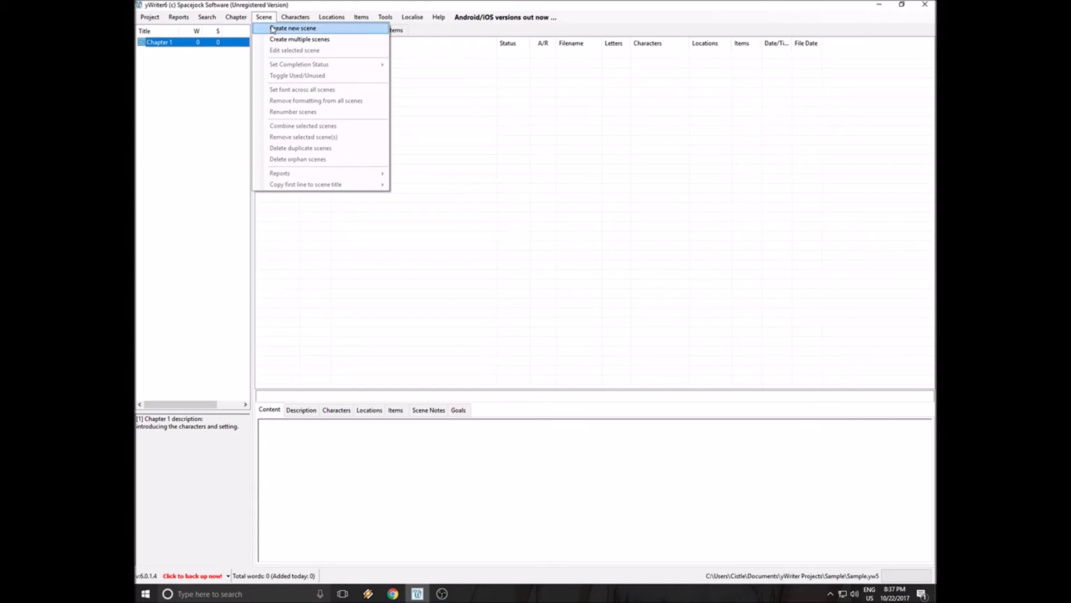
Create a Chapter 1 scene reading 'this is the first scene of the book' and save it.
click(273, 29)
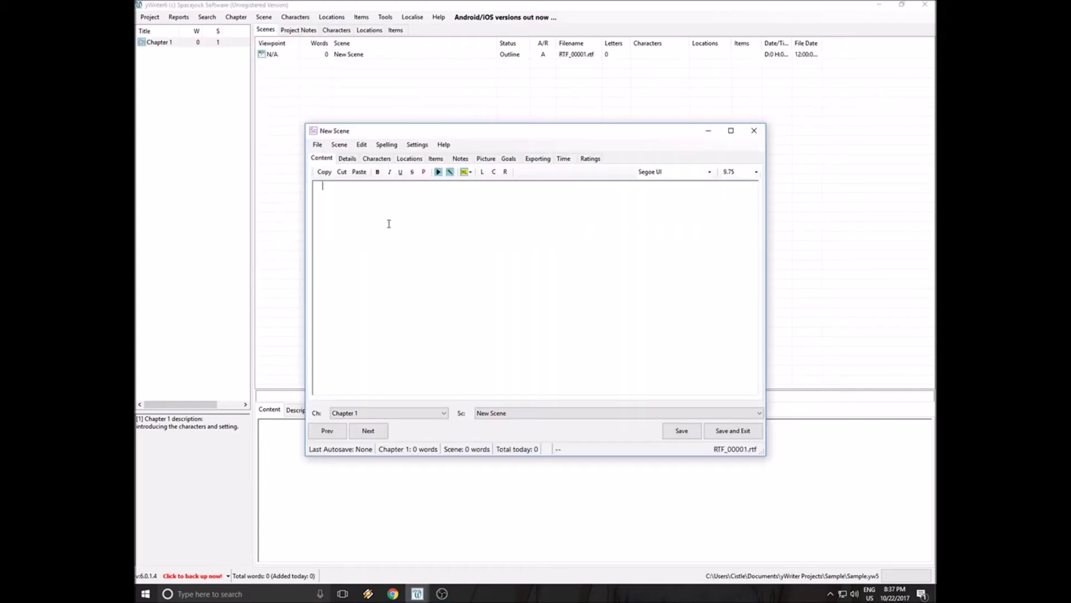
text(this is the first scene of the book)
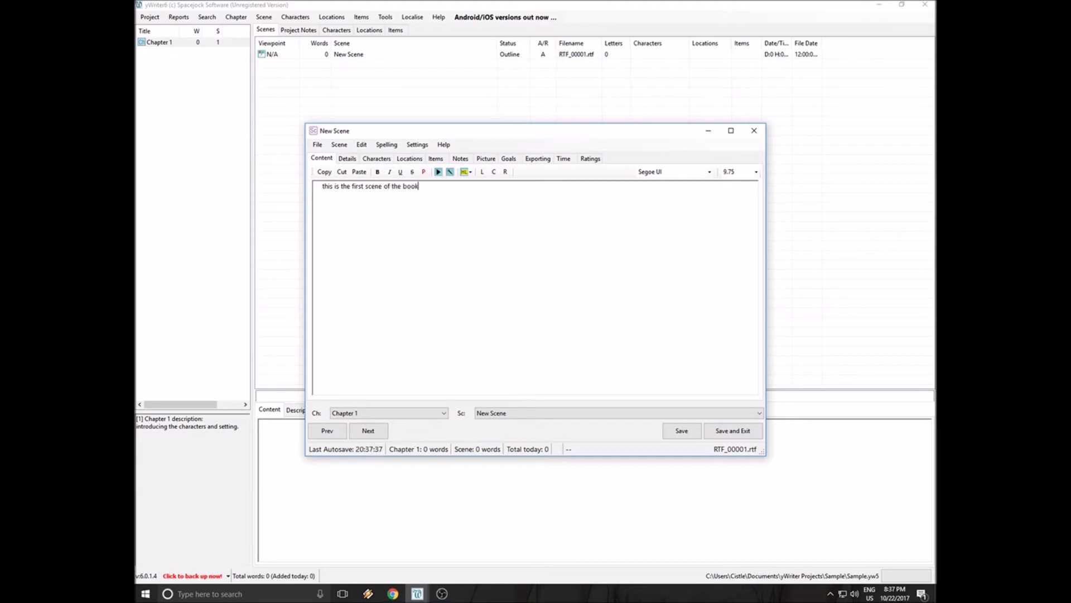
click(558, 413)
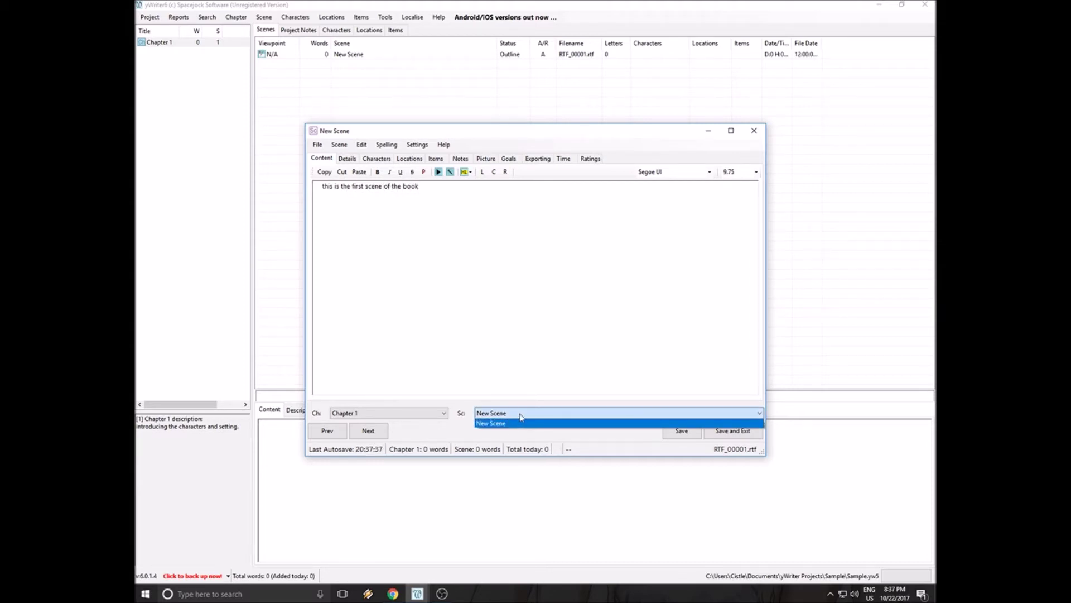
click(619, 416)
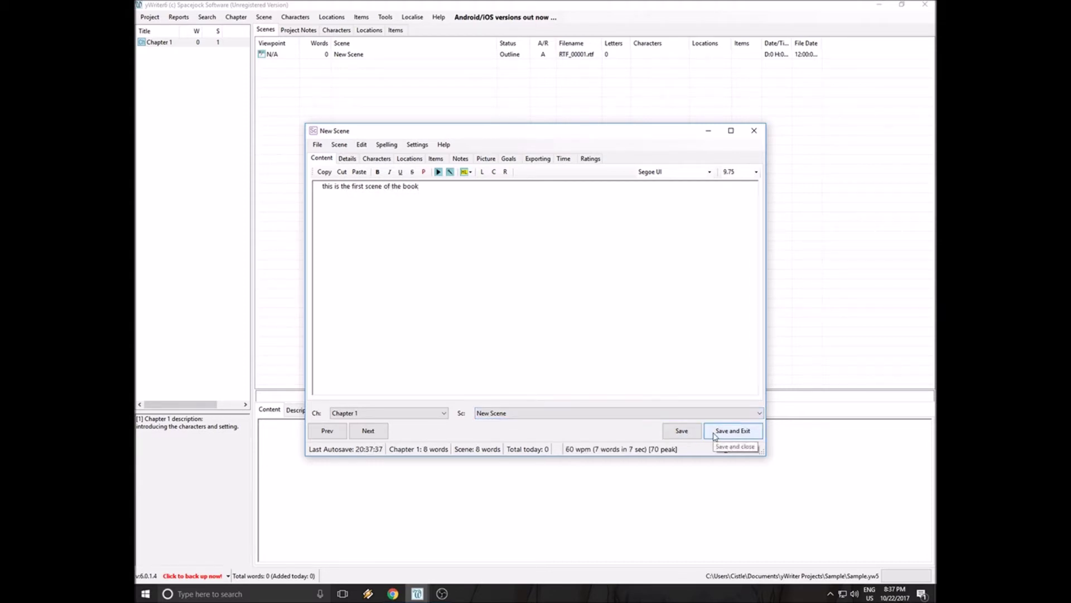
key(ctrl+s)
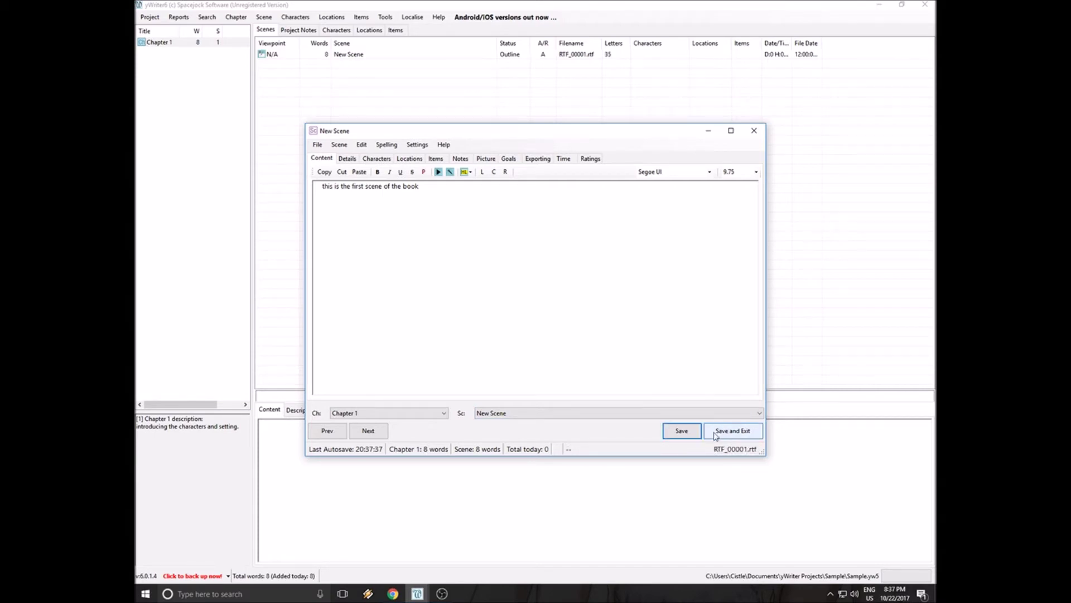
click(716, 435)
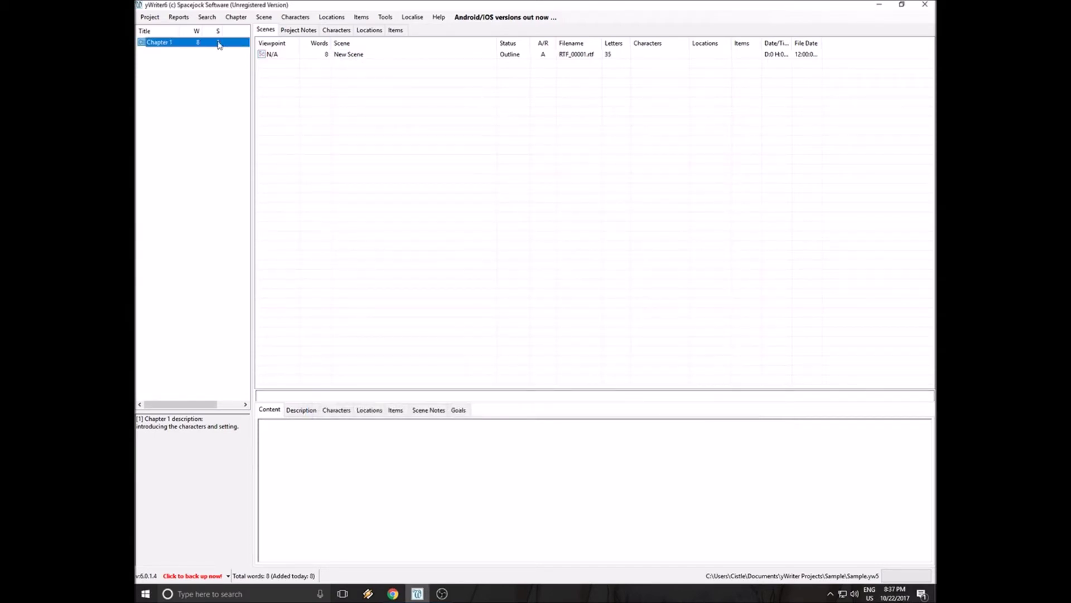
click(361, 54)
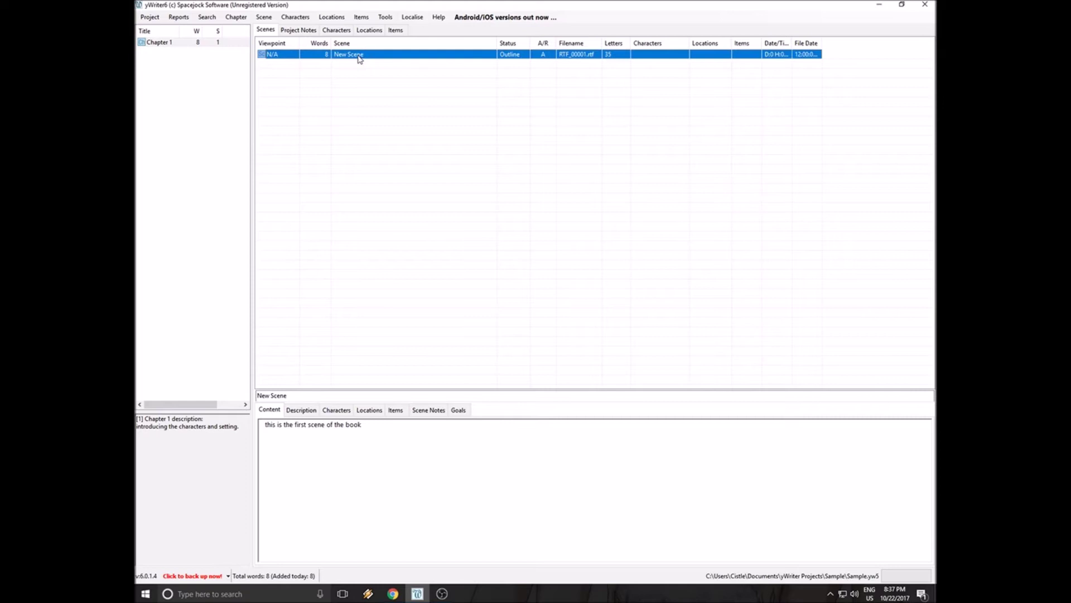
Create a second chapter named Ending.
click(172, 43)
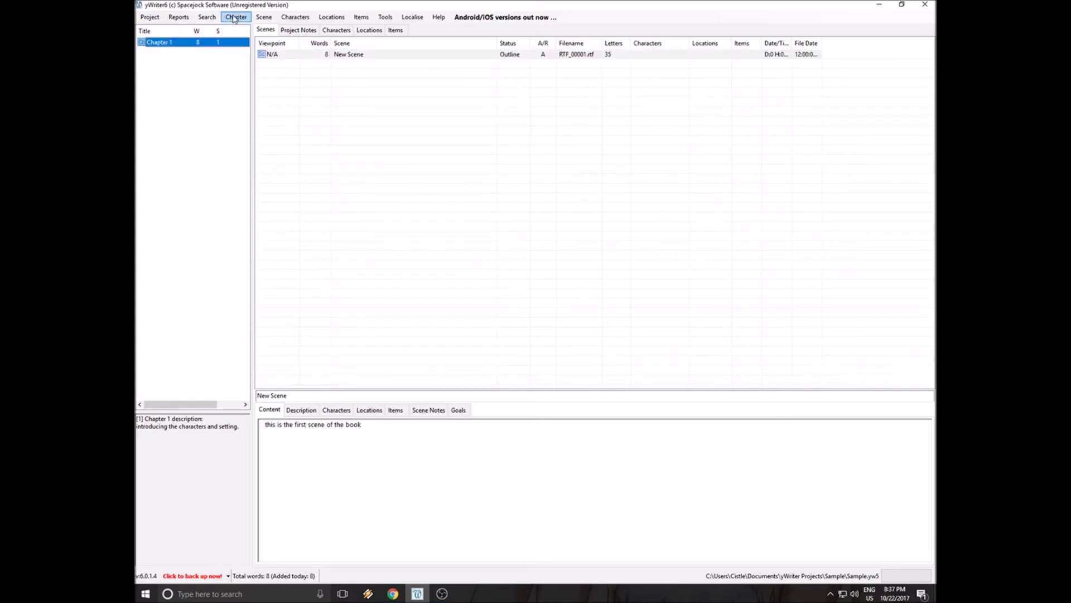
click(235, 18)
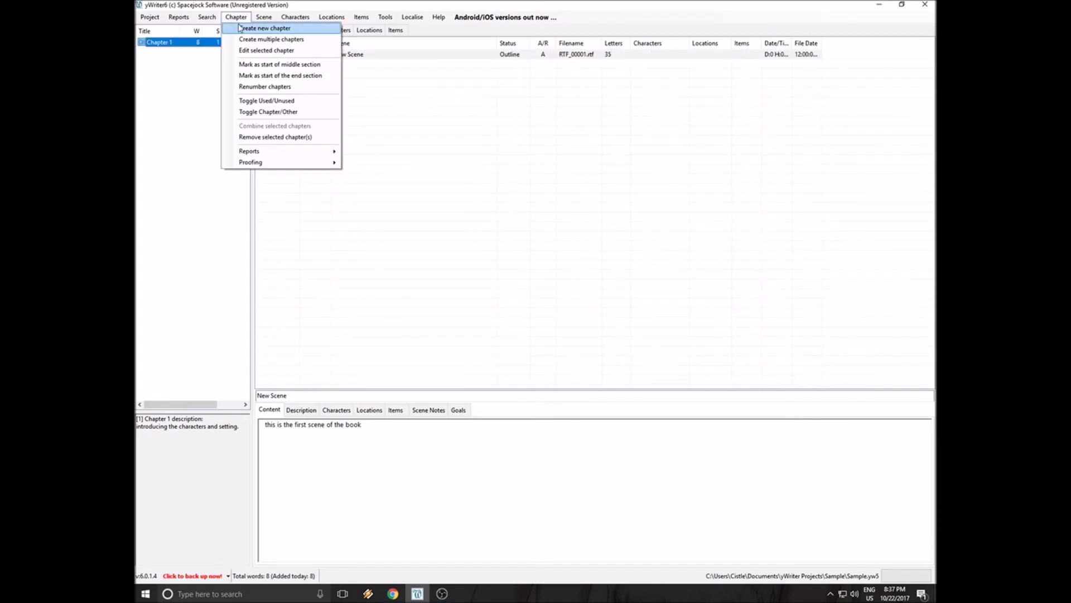
click(264, 29)
drag(470, 221, 434, 222)
text(Ending)
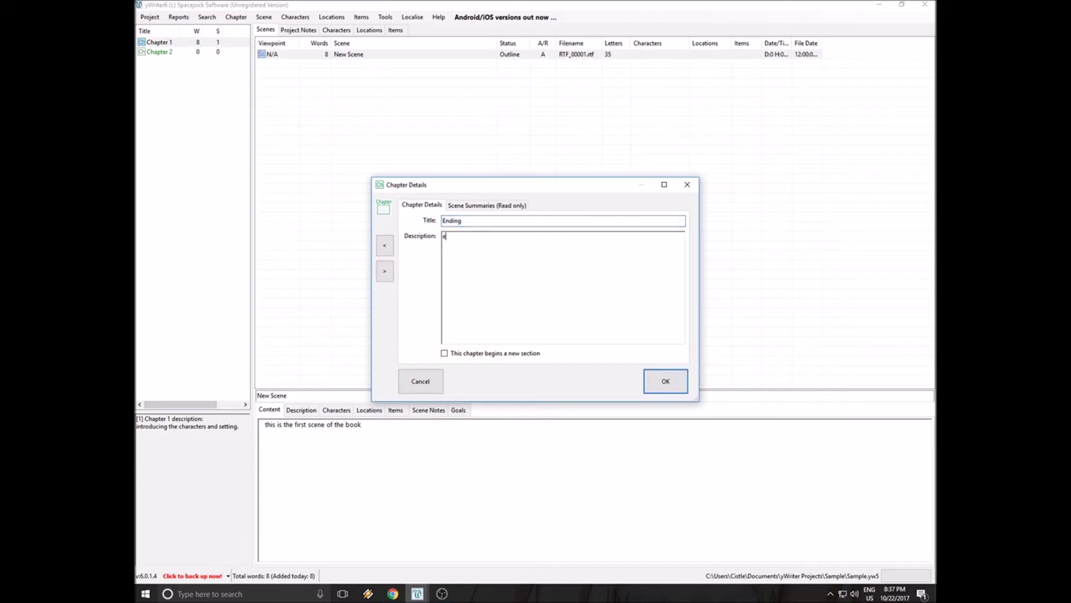
click(667, 380)
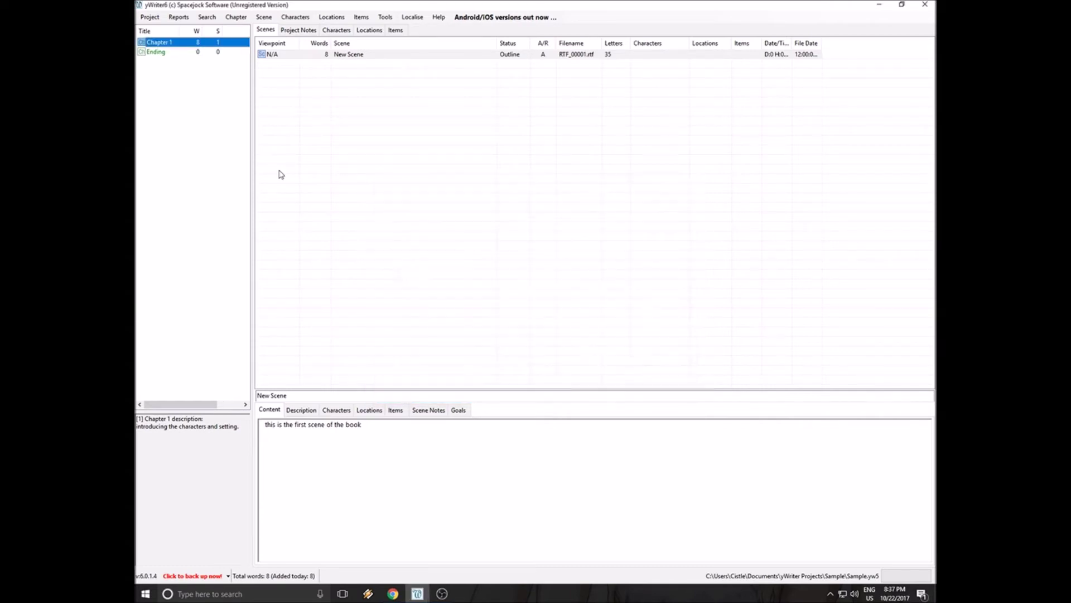
Add five blank scenes to Ending and open New Scene 1.
click(157, 53)
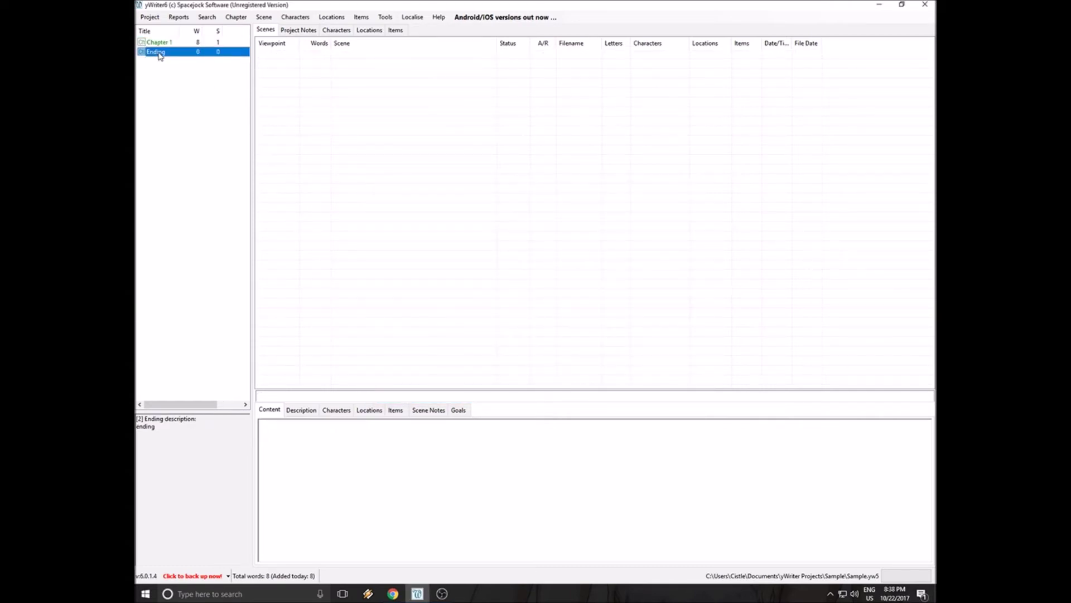
click(264, 17)
click(277, 39)
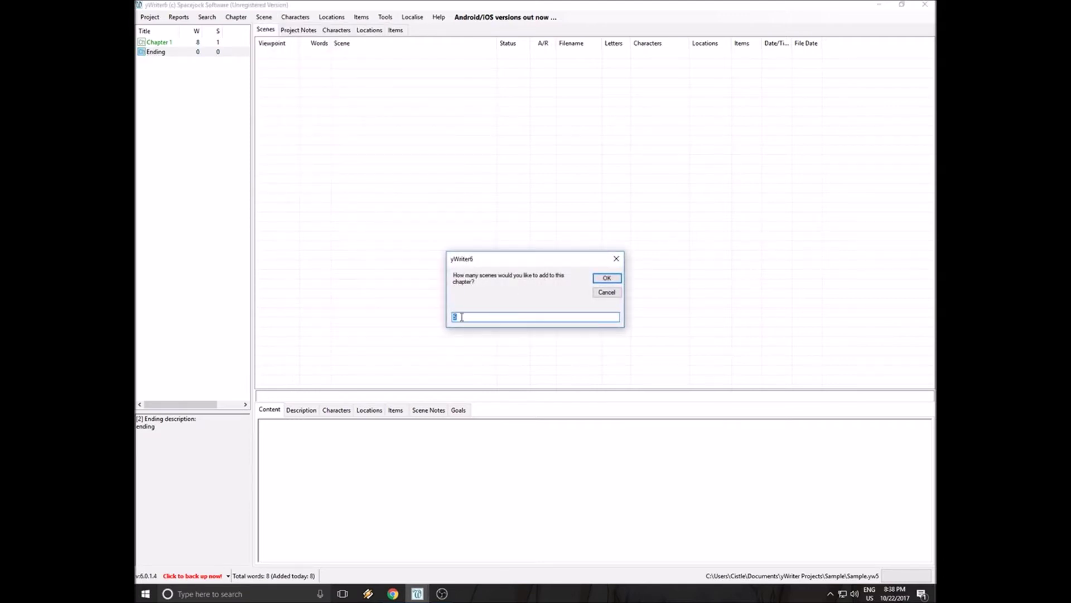
click(606, 278)
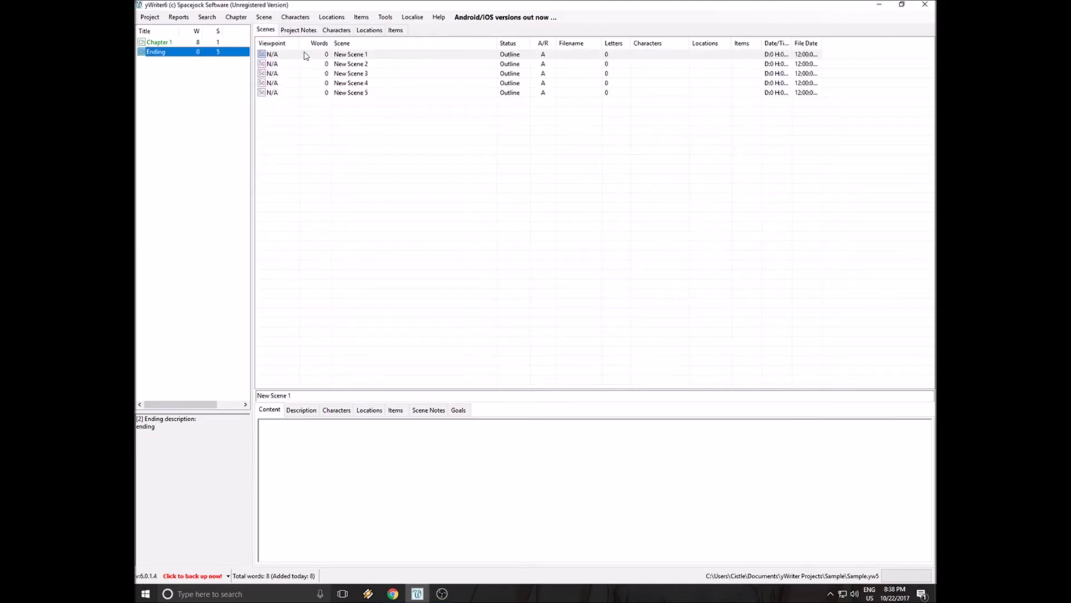
double_click(349, 55)
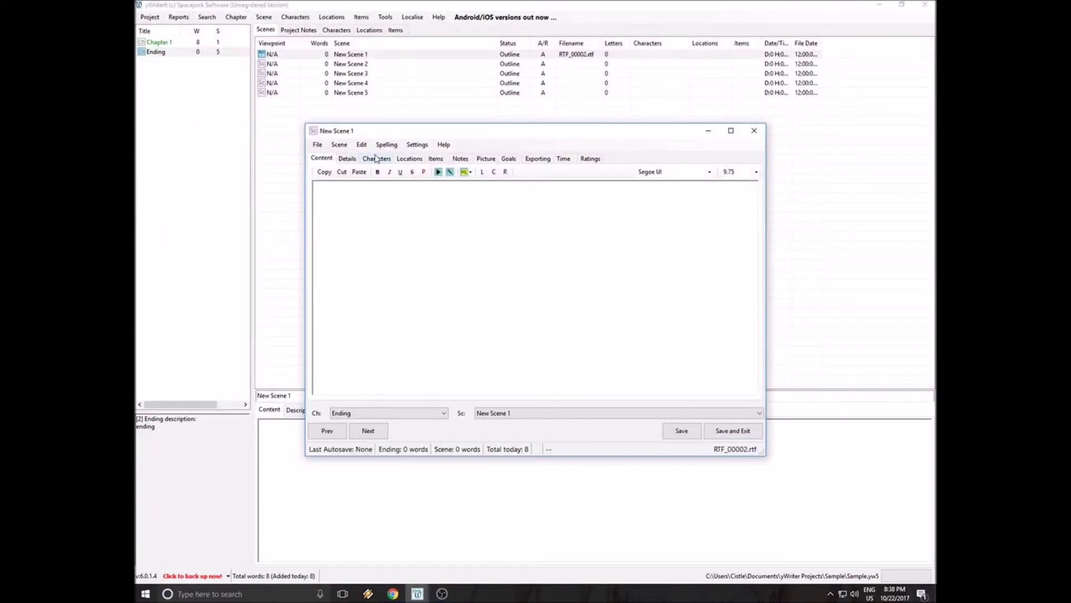
Add a new major character with full name Mary.
click(754, 130)
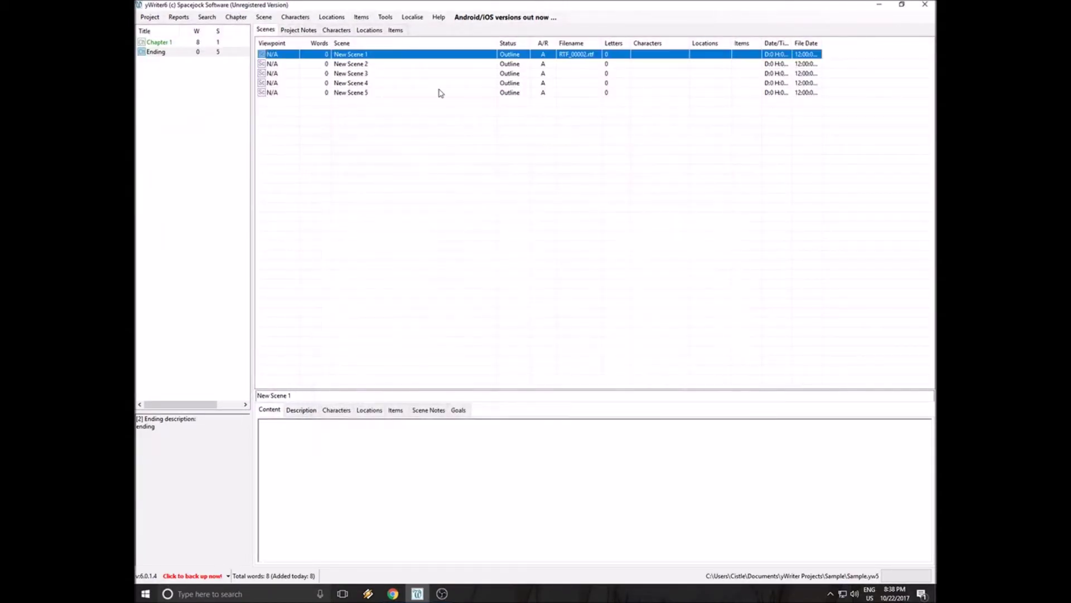
click(295, 17)
click(299, 29)
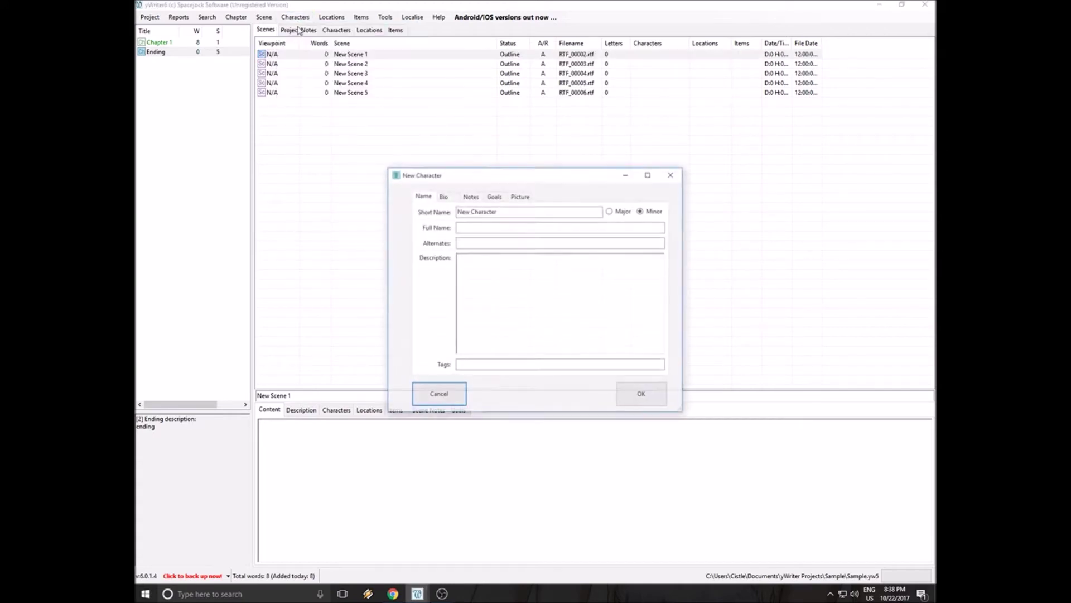
click(477, 227)
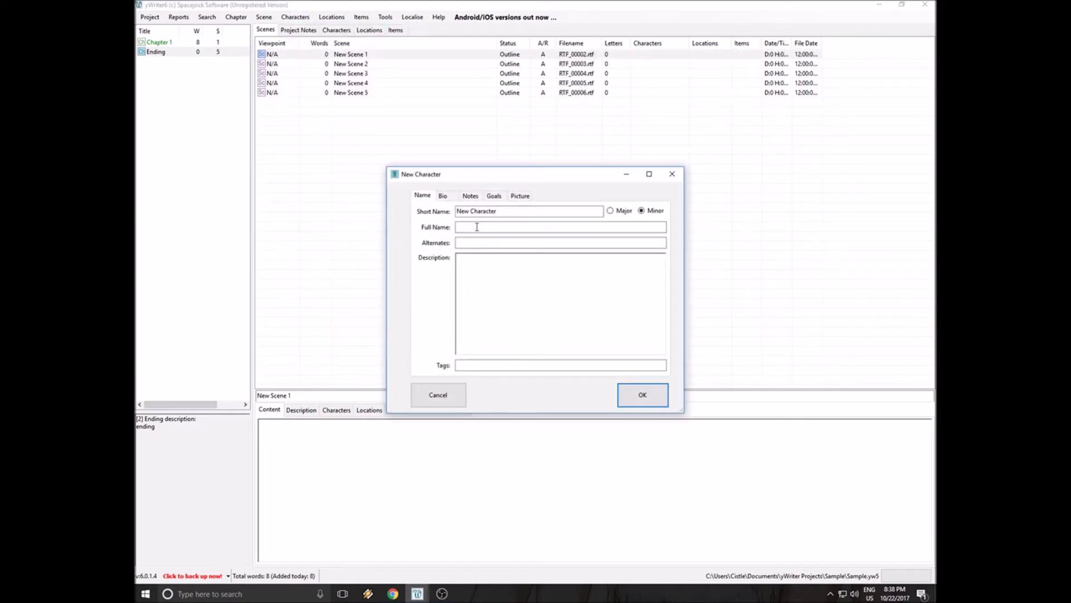
click(560, 242)
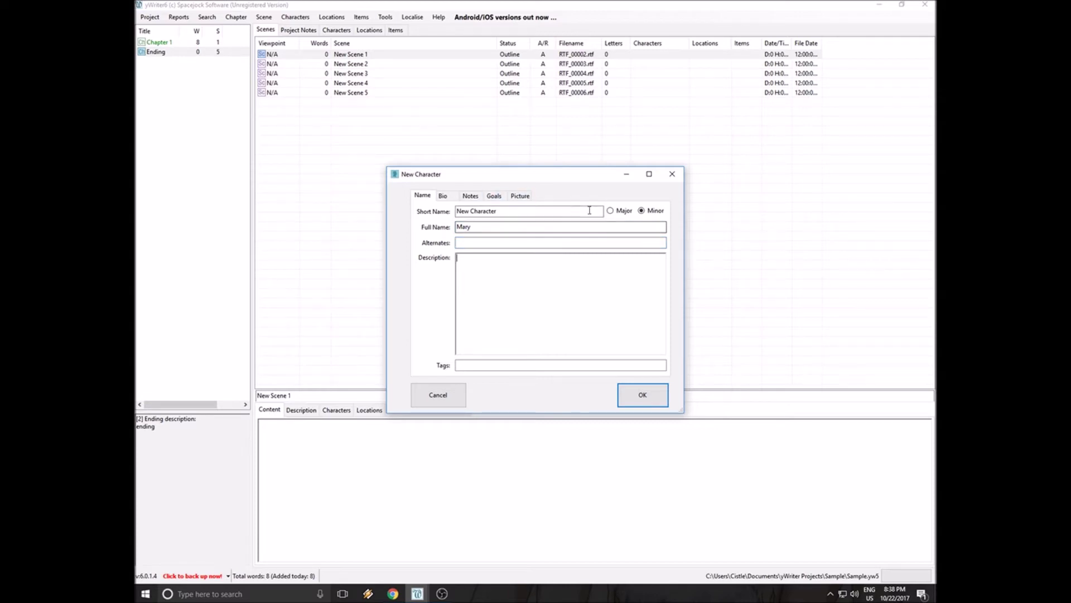
click(610, 210)
click(643, 392)
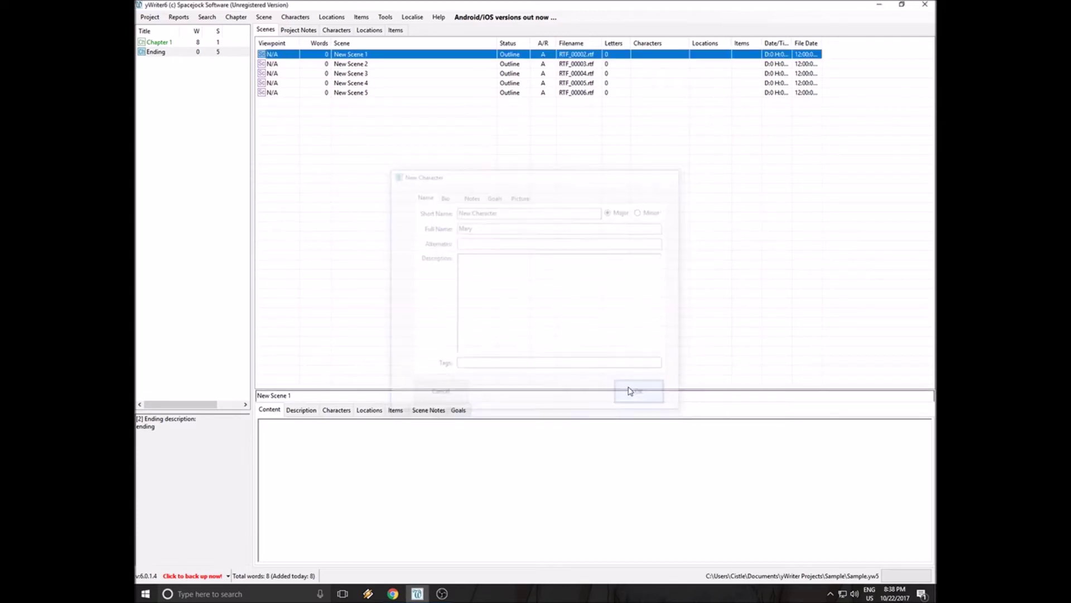
Place Mary among the characters present in Ending's New Scene 1 and save.
double_click(360, 56)
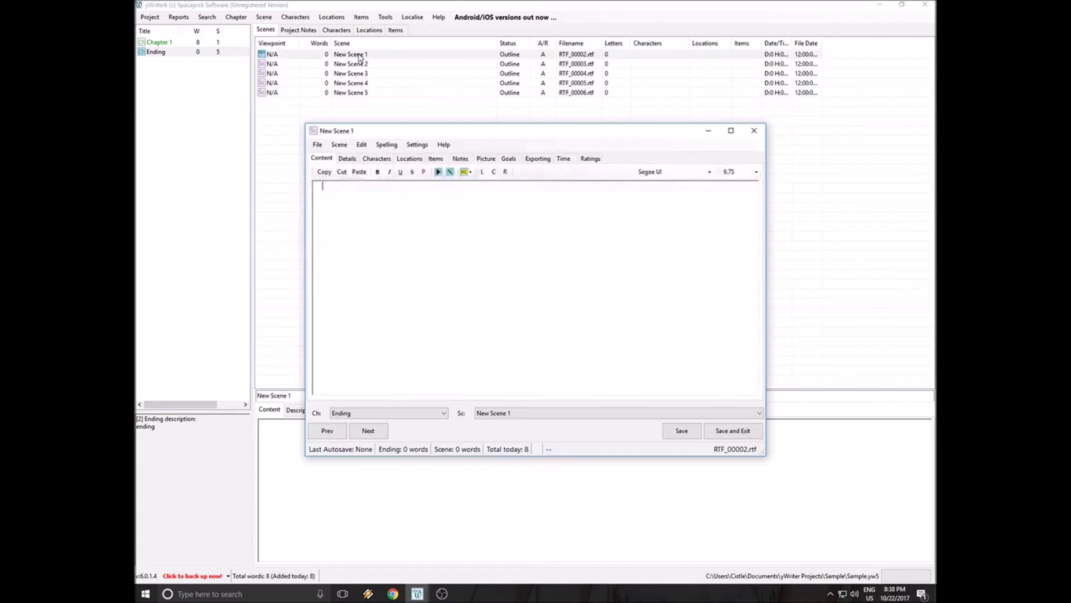
click(377, 159)
click(601, 190)
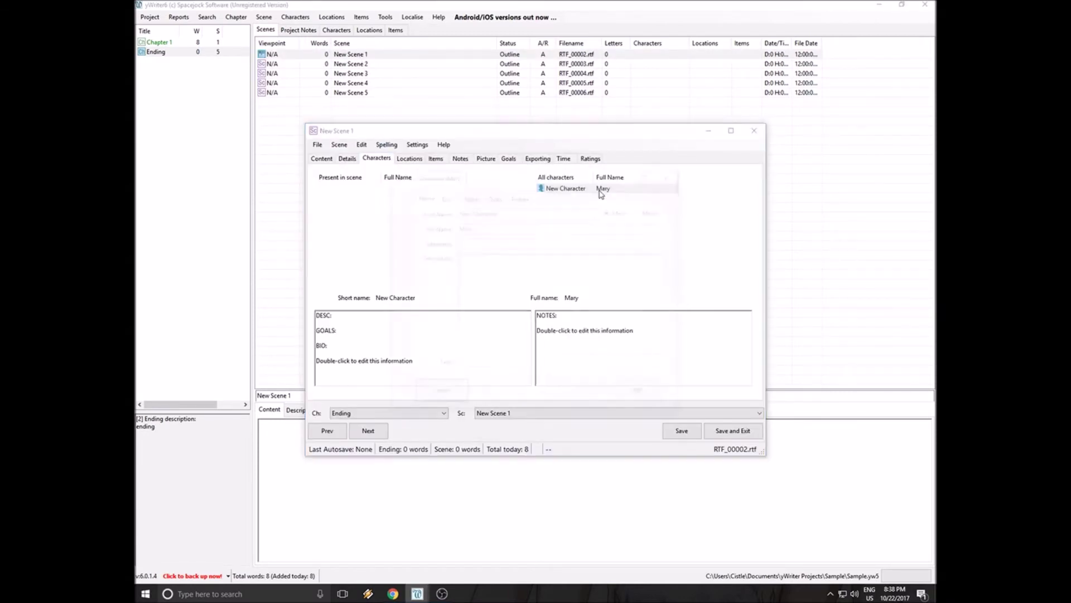
double_click(600, 189)
click(642, 396)
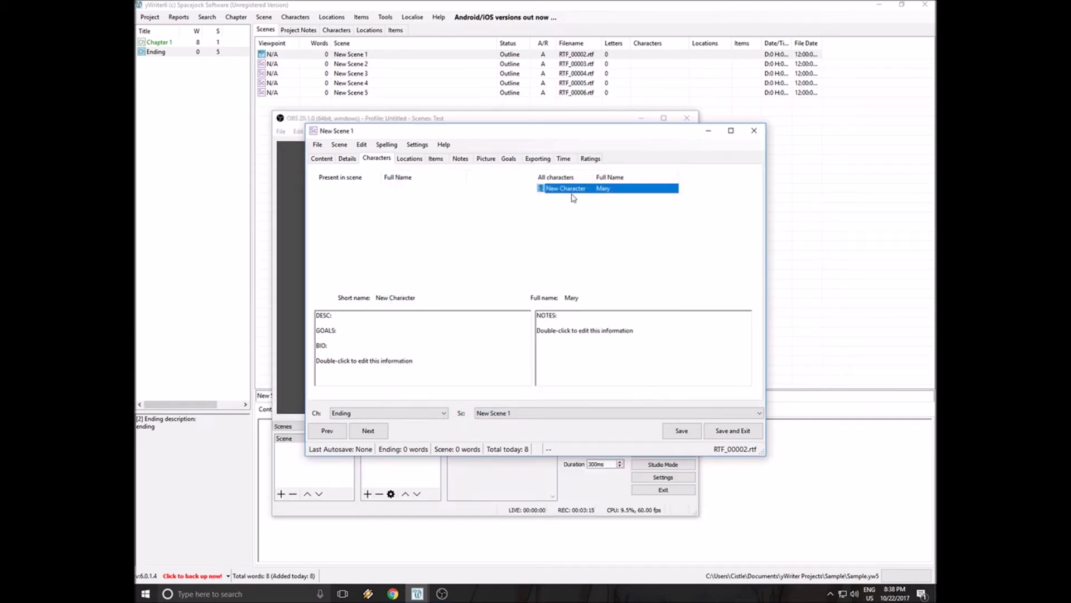
drag(559, 196, 397, 192)
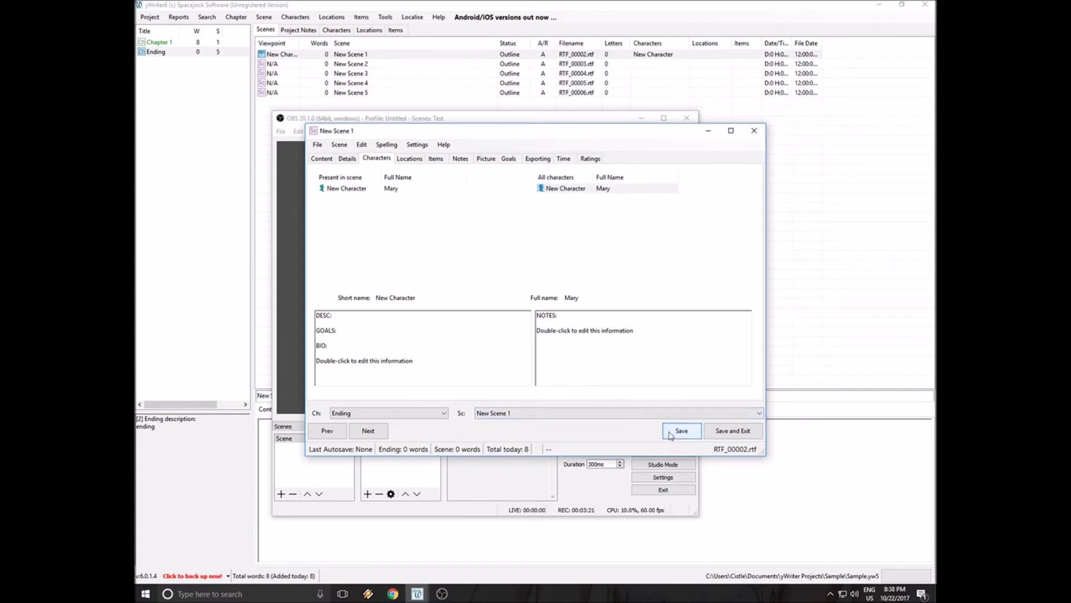
click(733, 430)
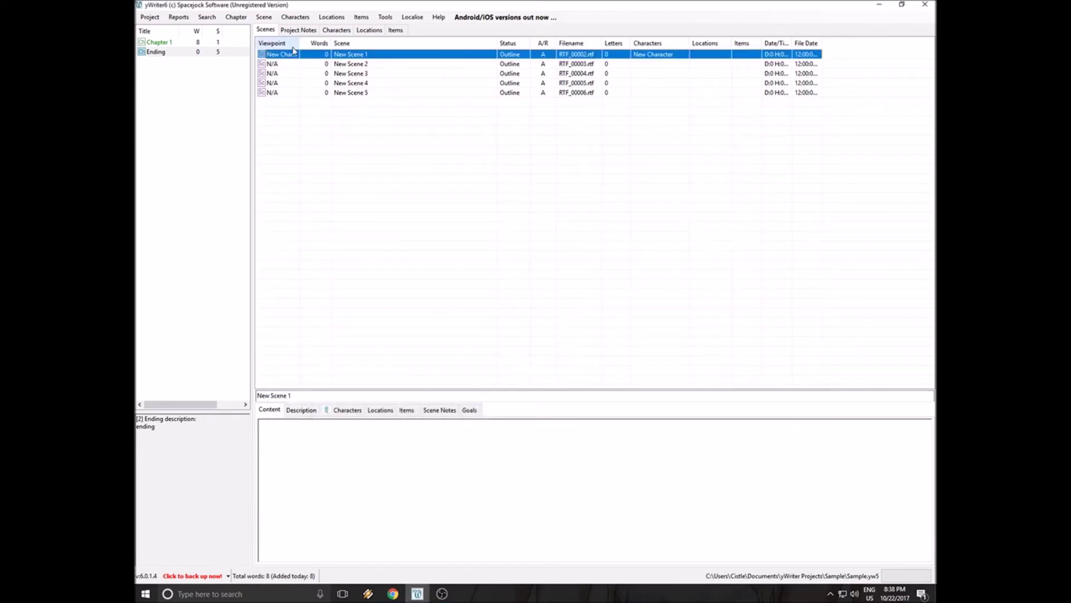
Widen the Viewpoint column and set the scene character's short name to Mary.
drag(297, 43, 327, 43)
double_click(411, 55)
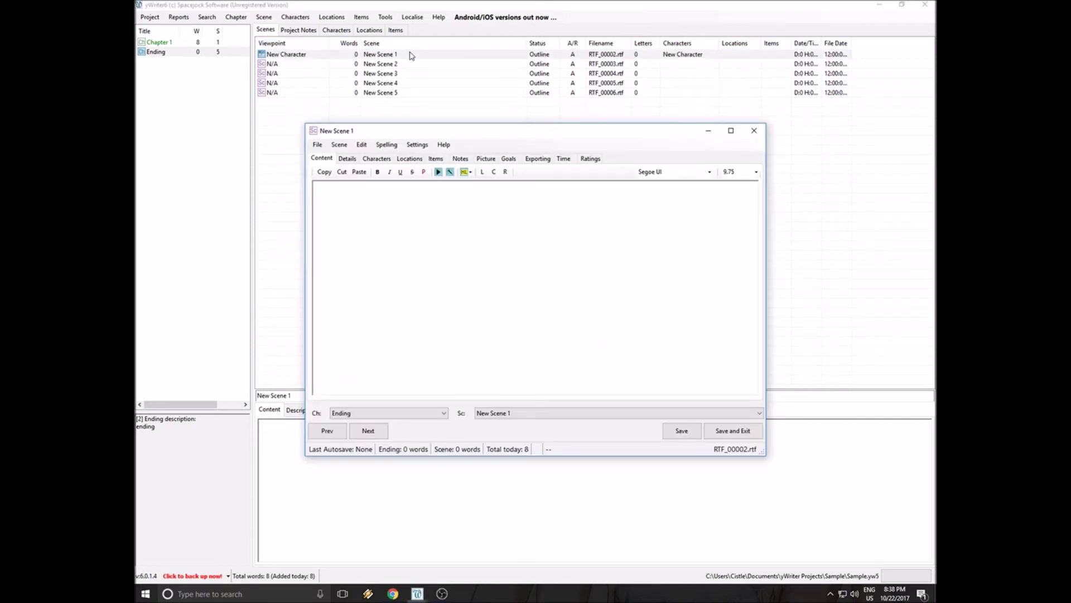
click(377, 158)
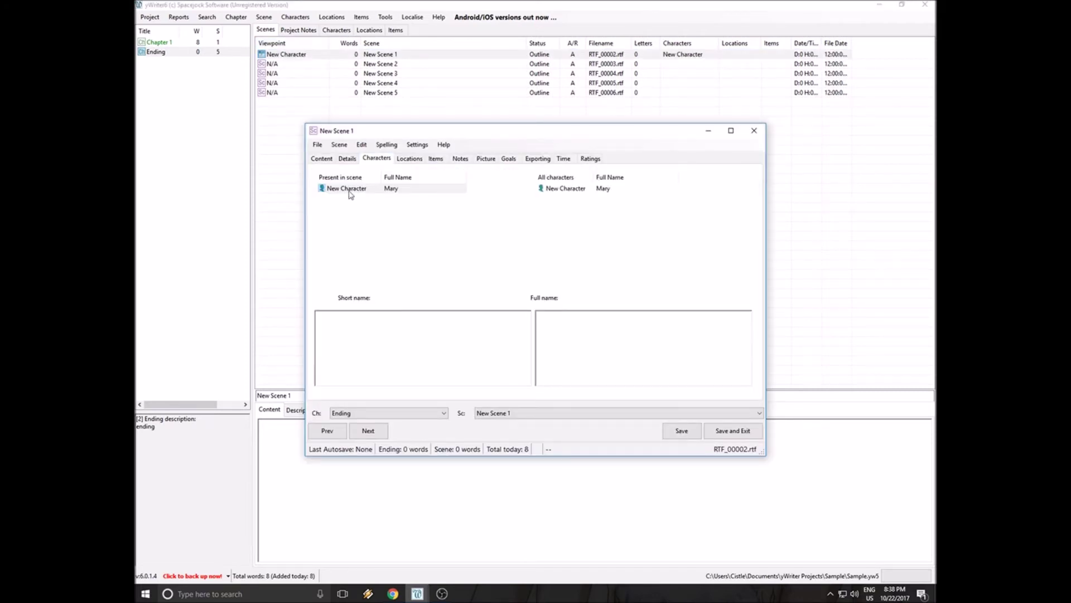
click(379, 191)
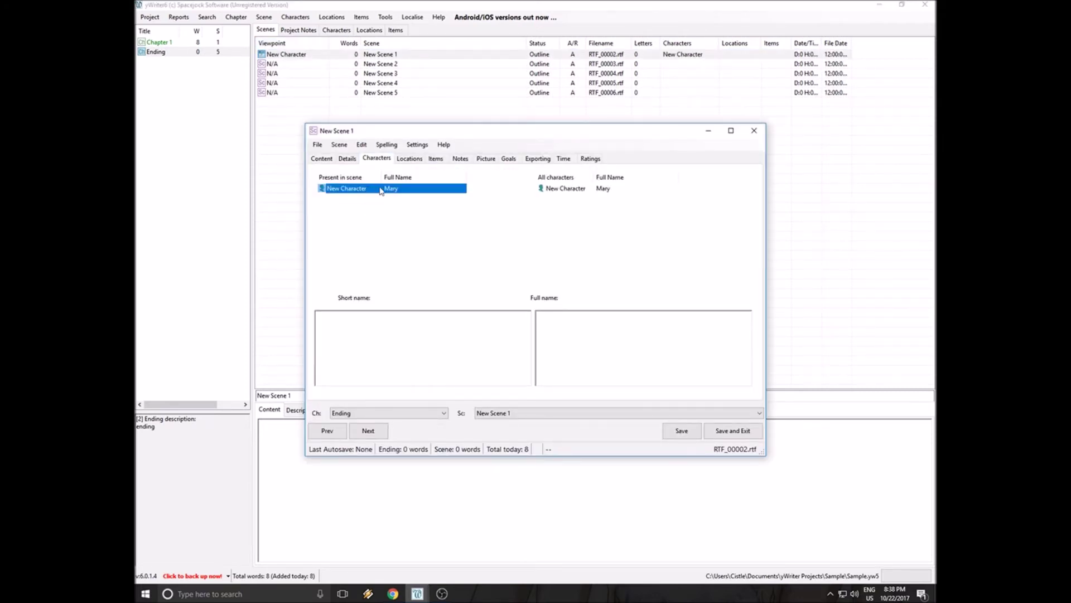
double_click(385, 190)
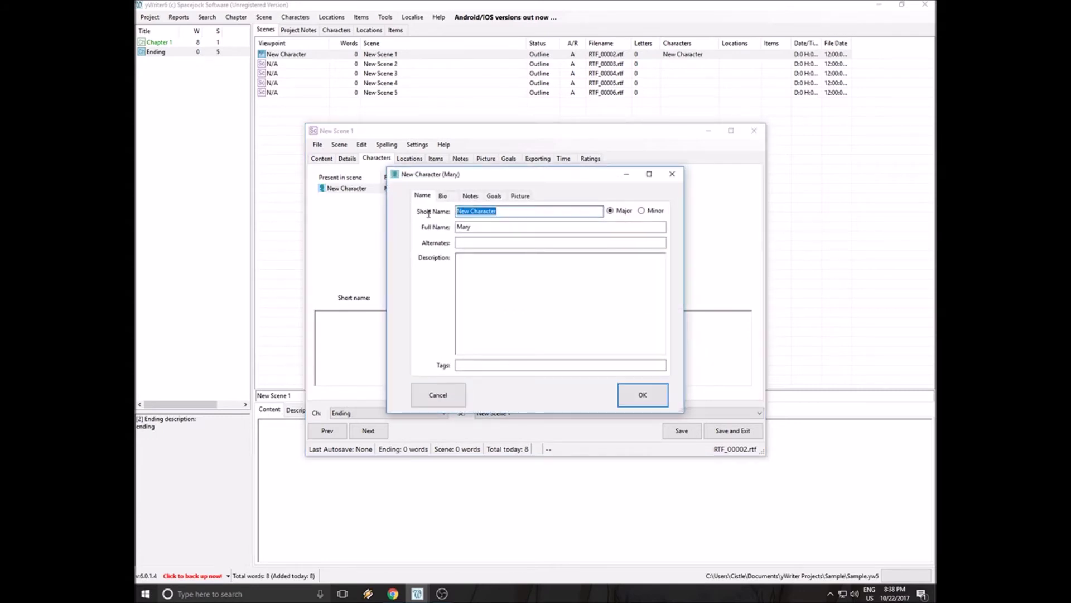
text(Mary)
key(Tab)
key(Tab)
key(Tab)
key(Tab)
key(Return)
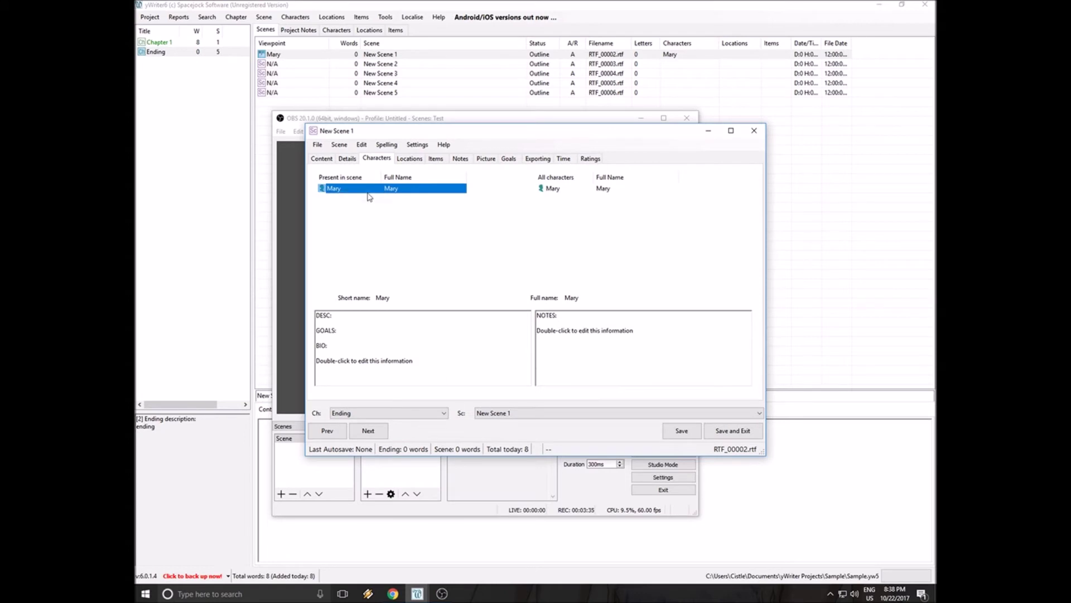
click(725, 432)
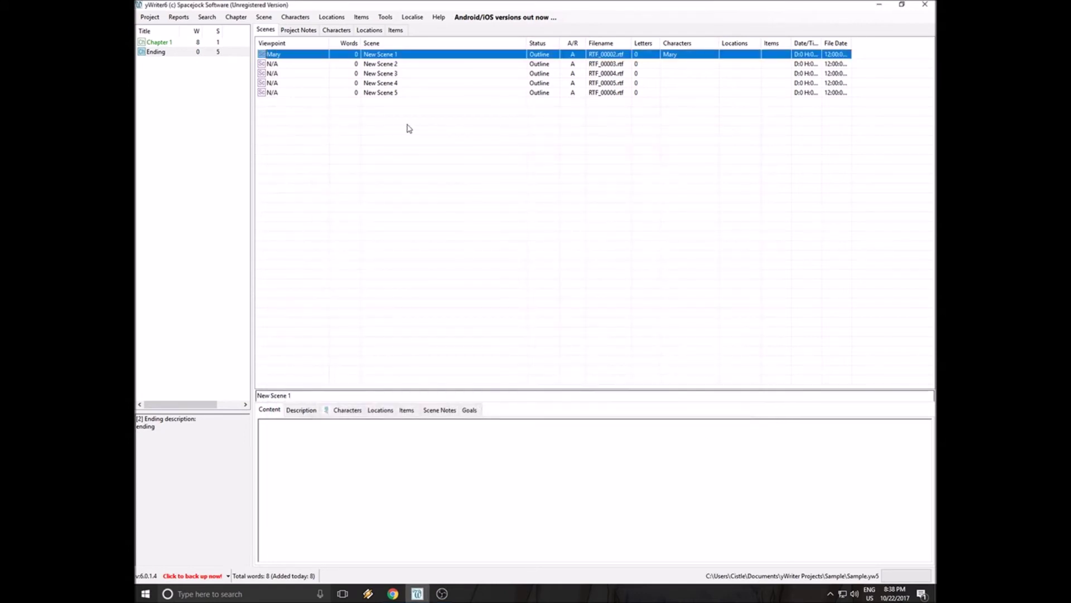
Write 'Mary does whatever and the story almosts ends.' in New Scene 1 and save.
double_click(388, 58)
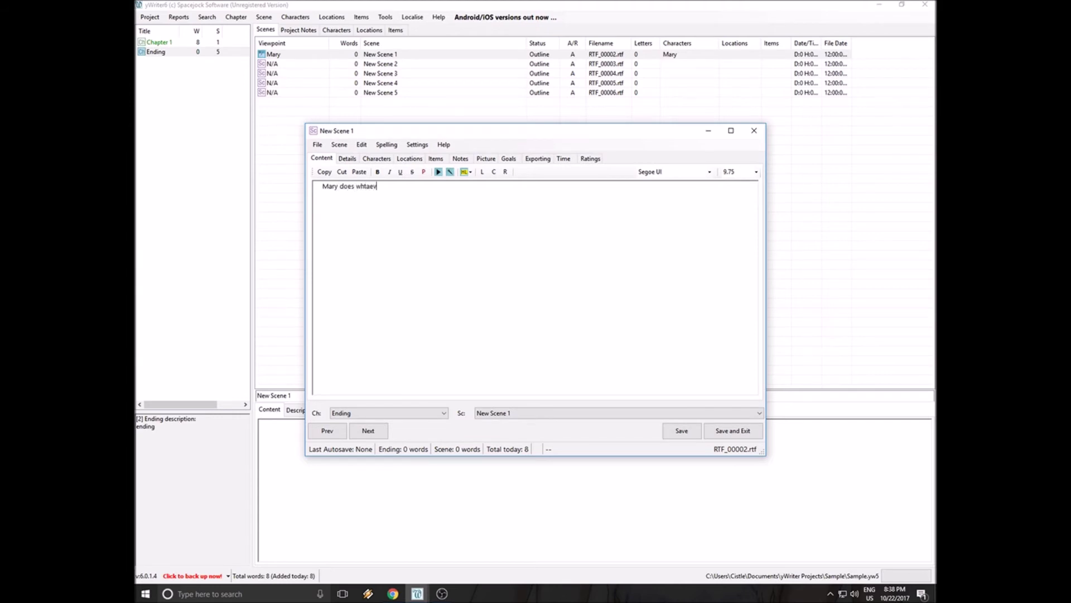
text(Mary does whatever and the story en)
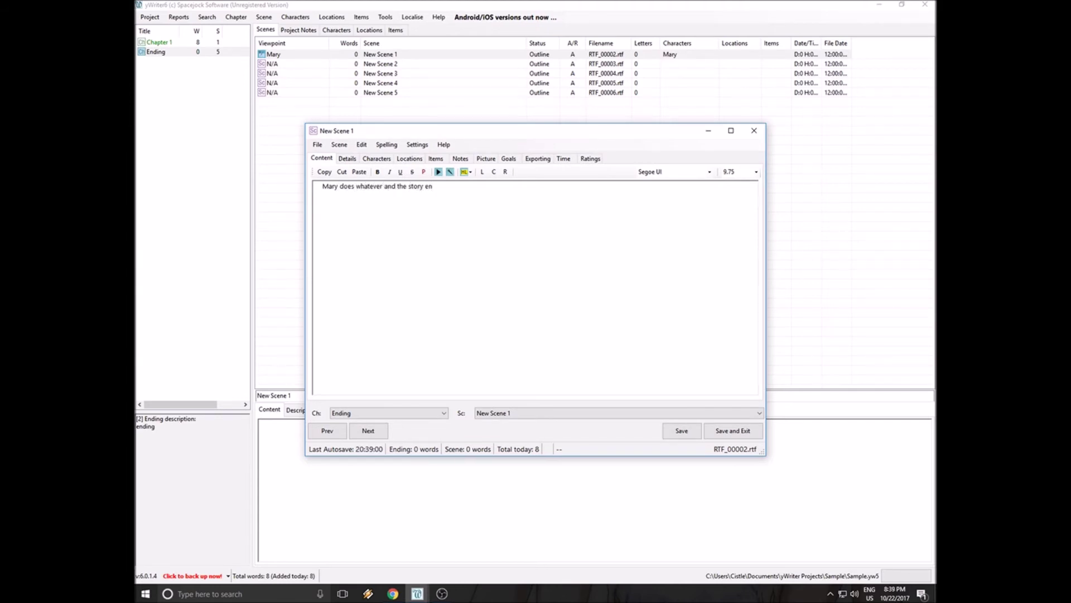
key(BackSpace)
key(BackSpace)
text(almosts ends.)
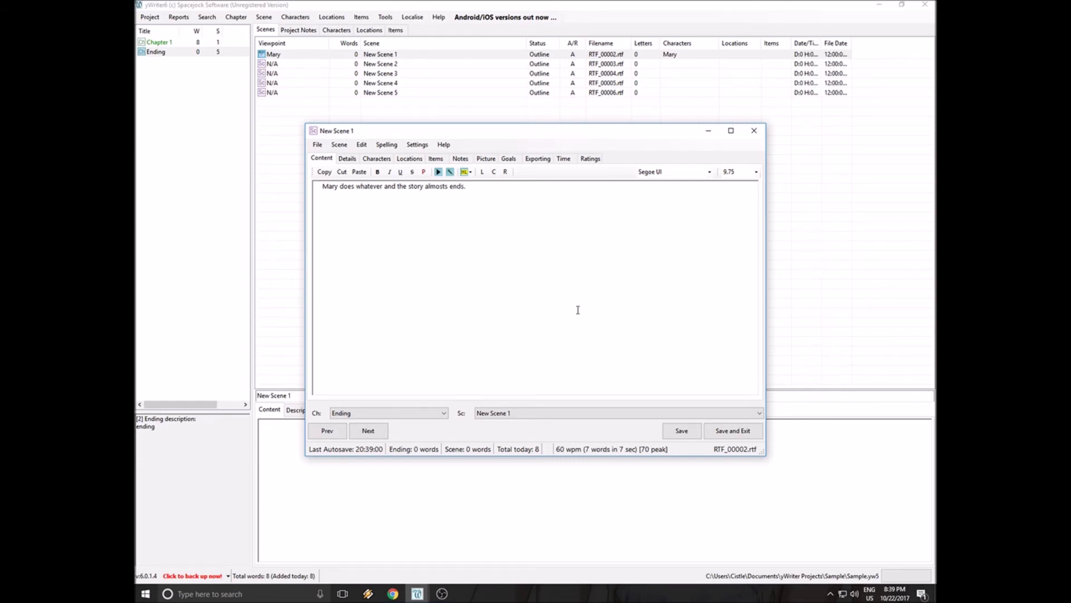
click(733, 431)
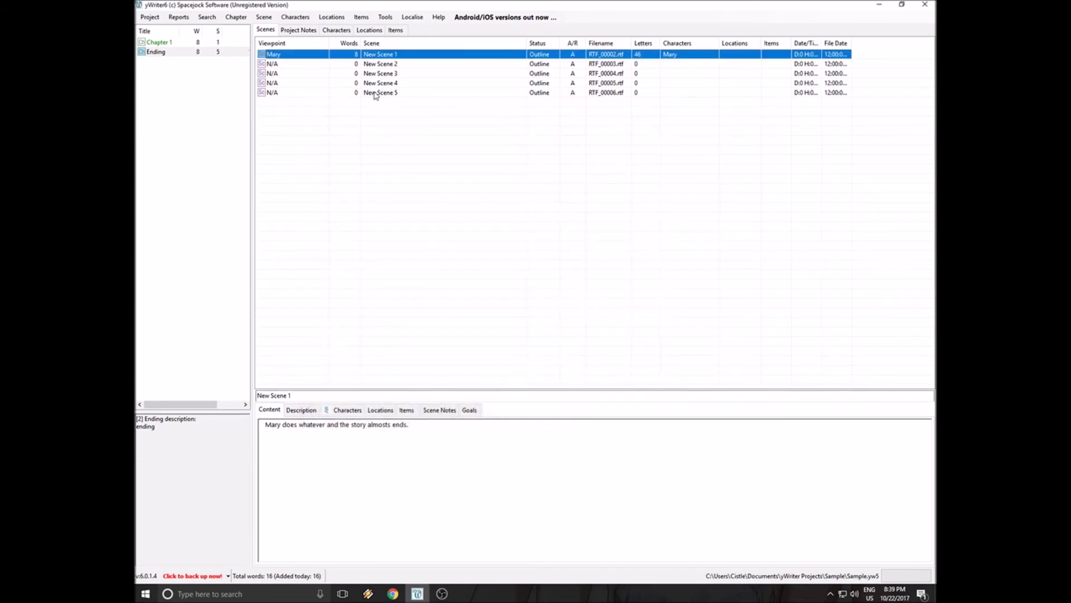
Create a new location named Forest.
click(331, 17)
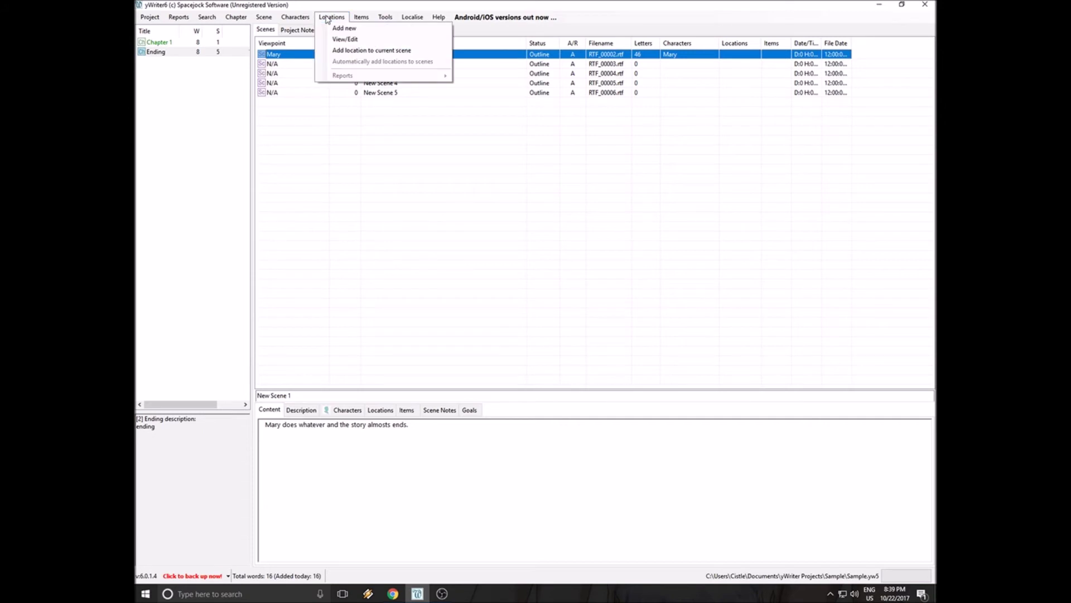
click(341, 29)
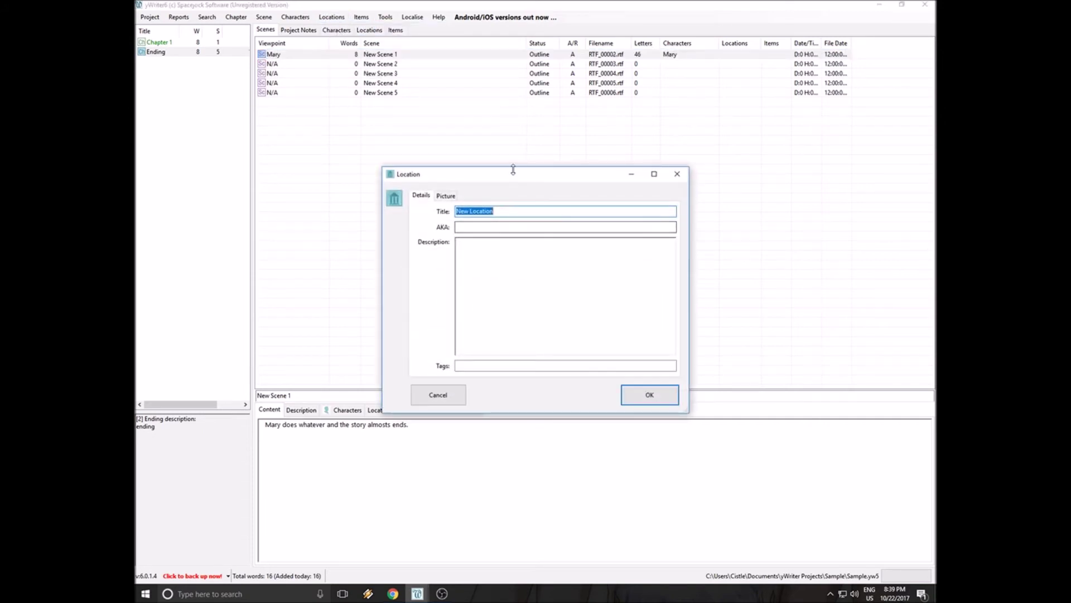
text(Forest)
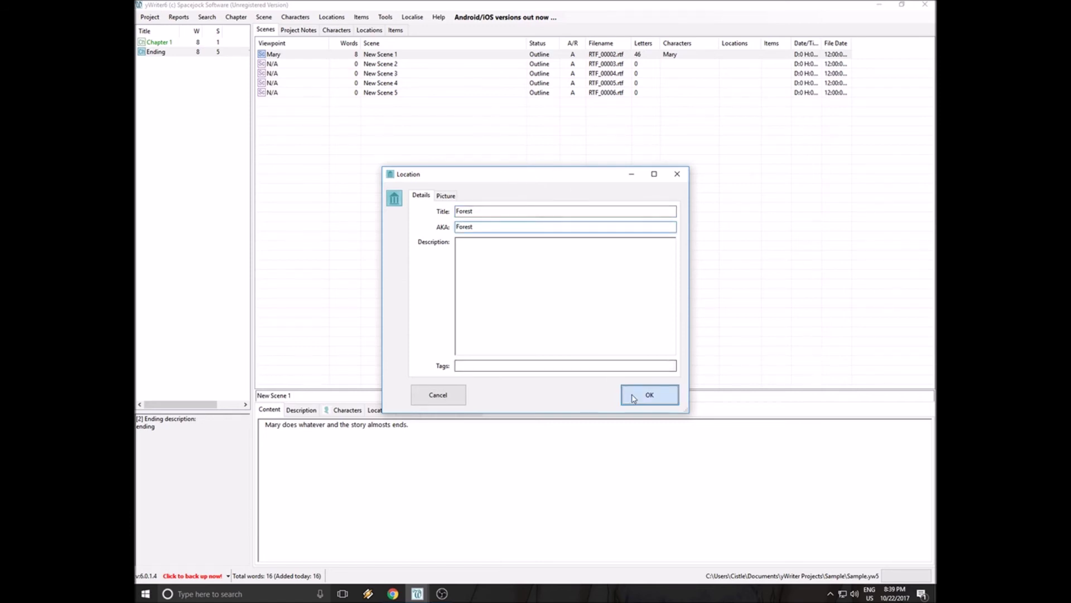
click(650, 394)
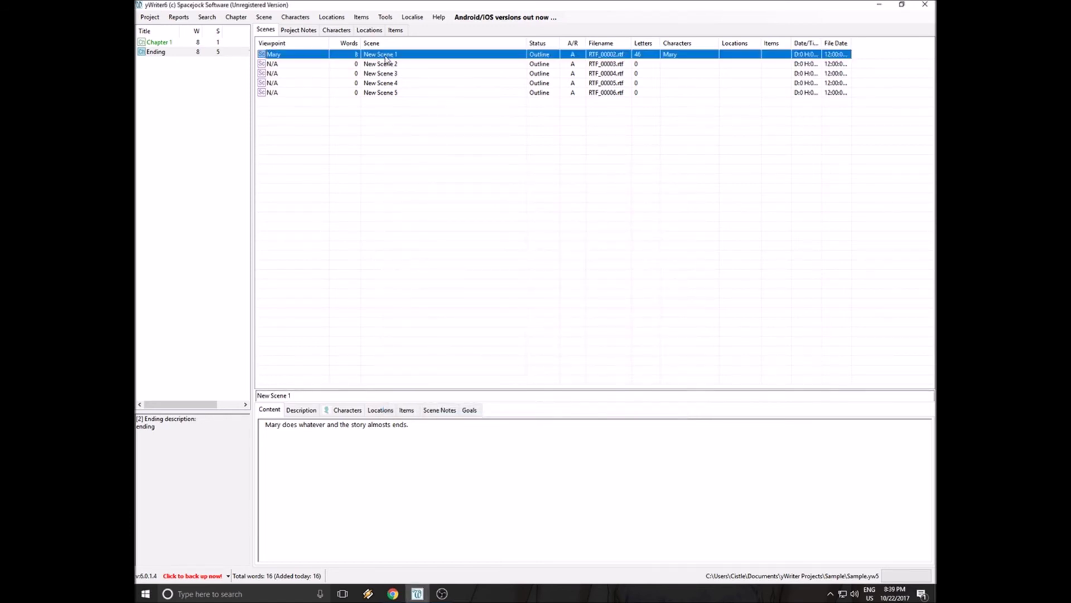
Assign Forest to Ending's New Scene 1 and save the scene.
double_click(386, 57)
click(410, 157)
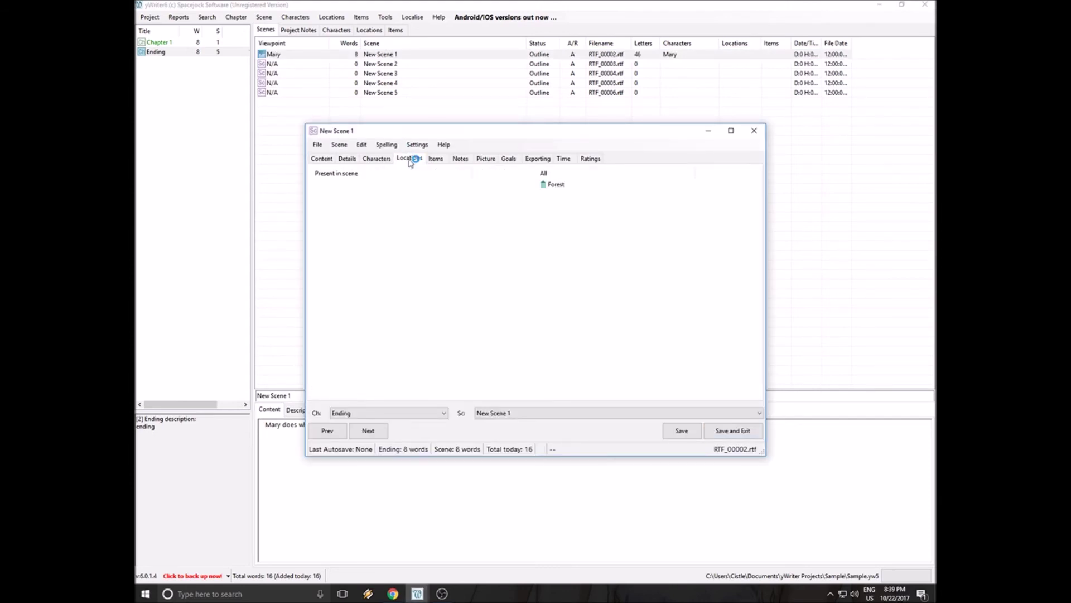
drag(558, 185, 383, 184)
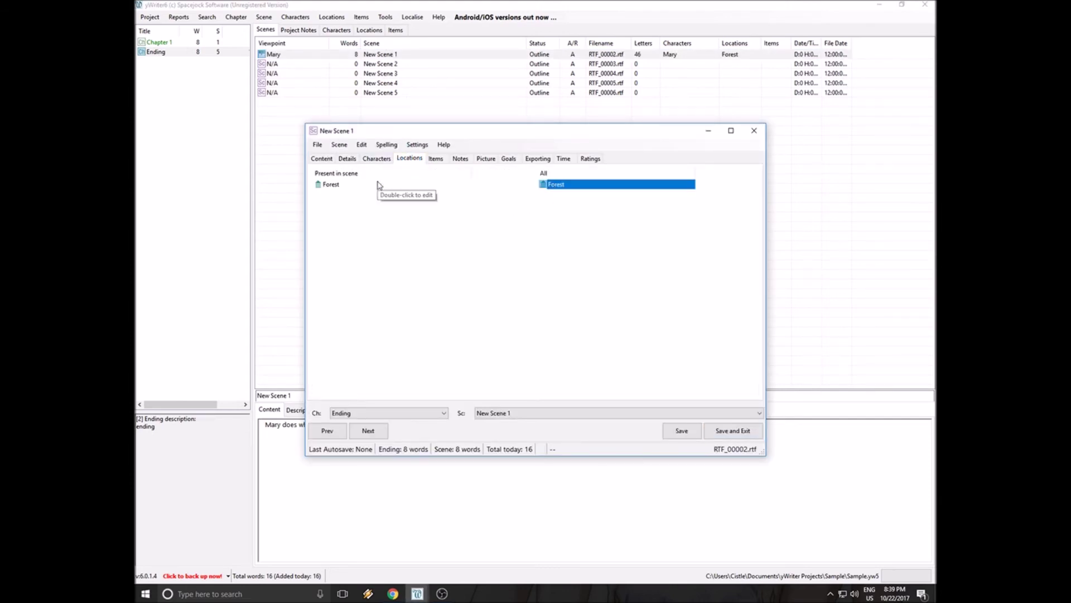
click(733, 431)
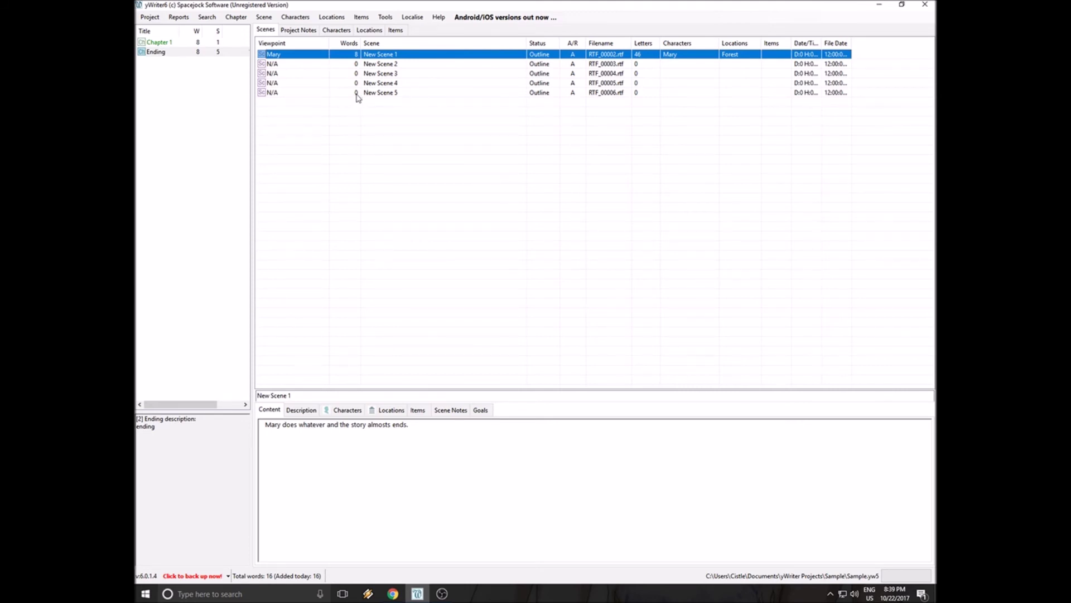
click(386, 17)
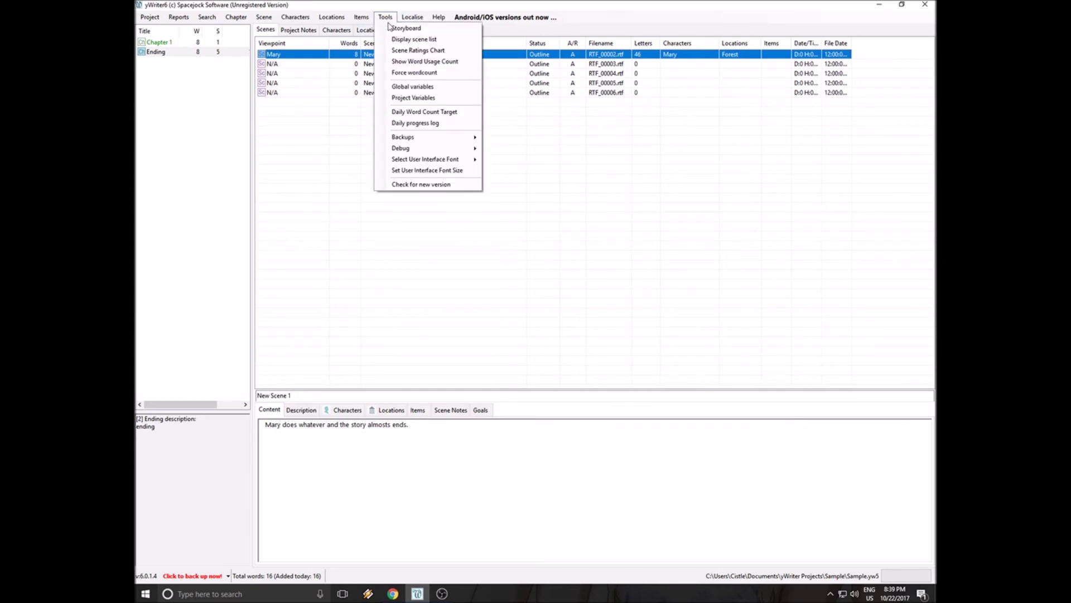
click(405, 29)
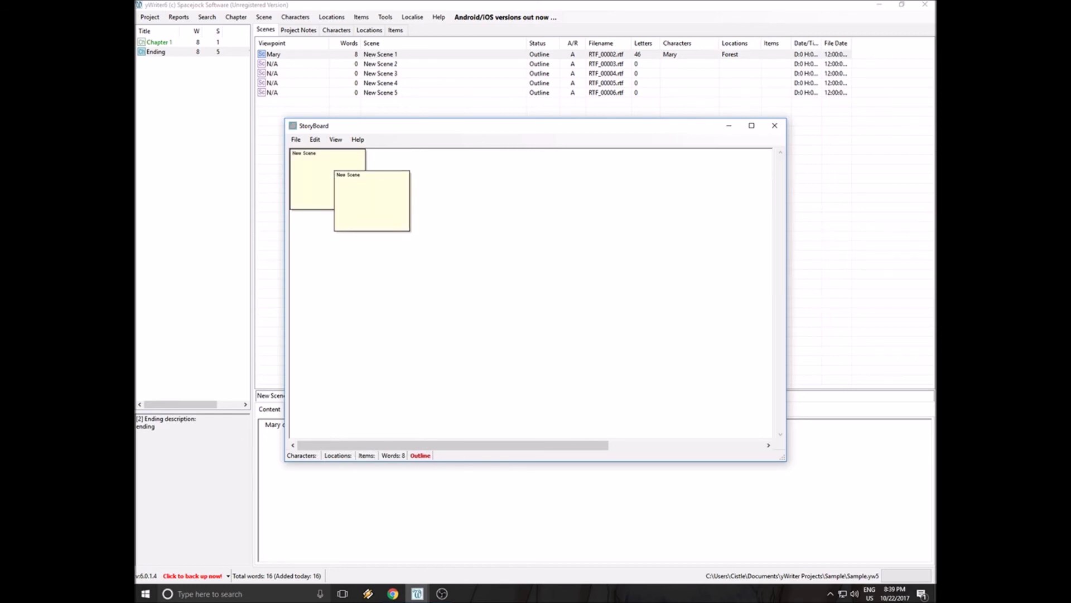
drag(464, 267, 467, 266)
double_click(463, 267)
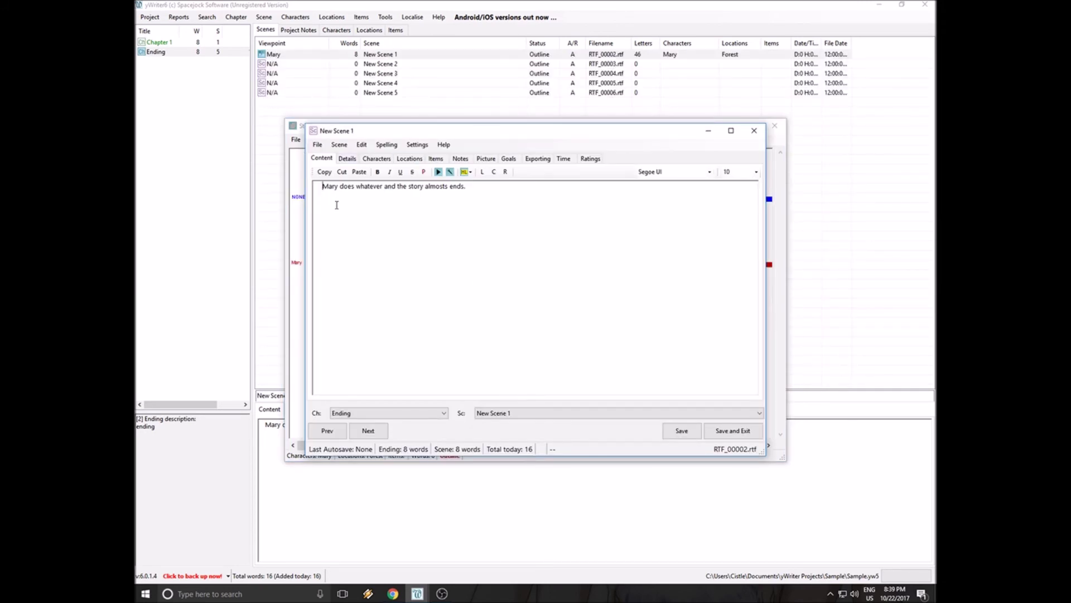
drag(338, 199, 488, 190)
click(534, 197)
click(733, 430)
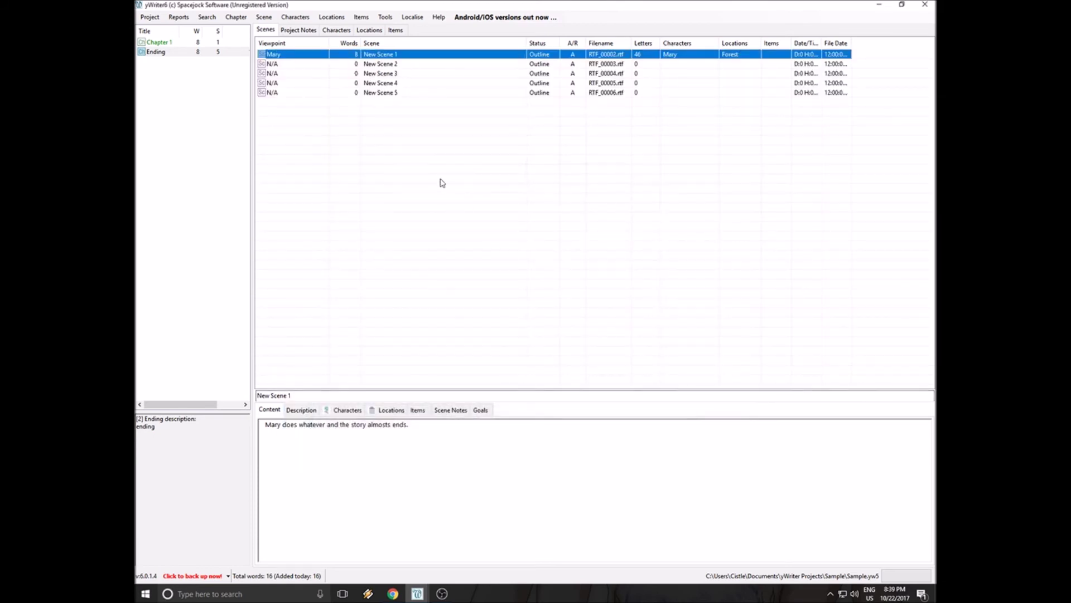
right_click(398, 55)
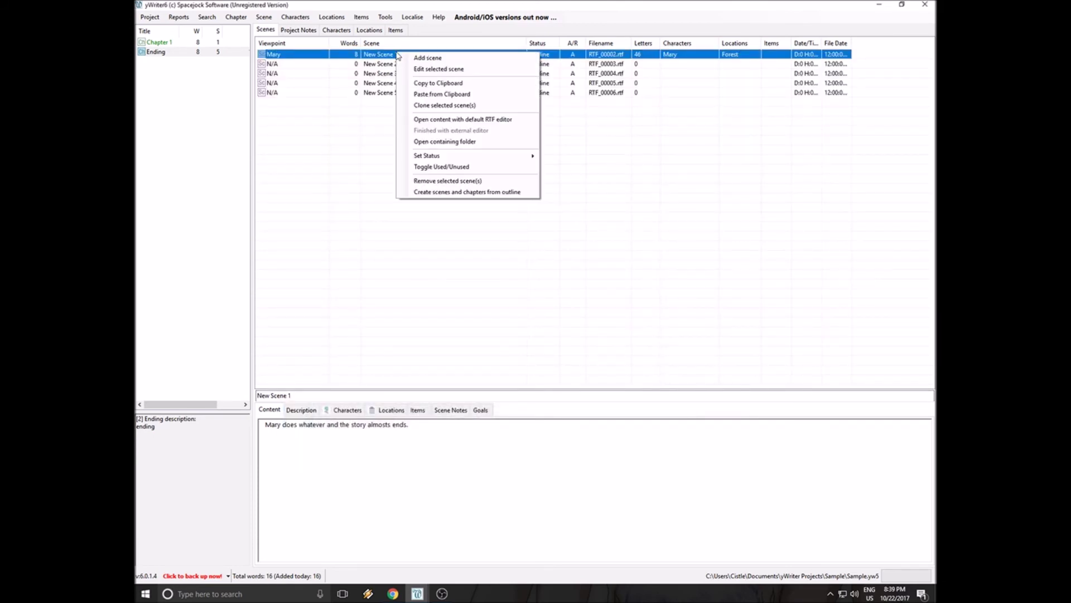
click(412, 71)
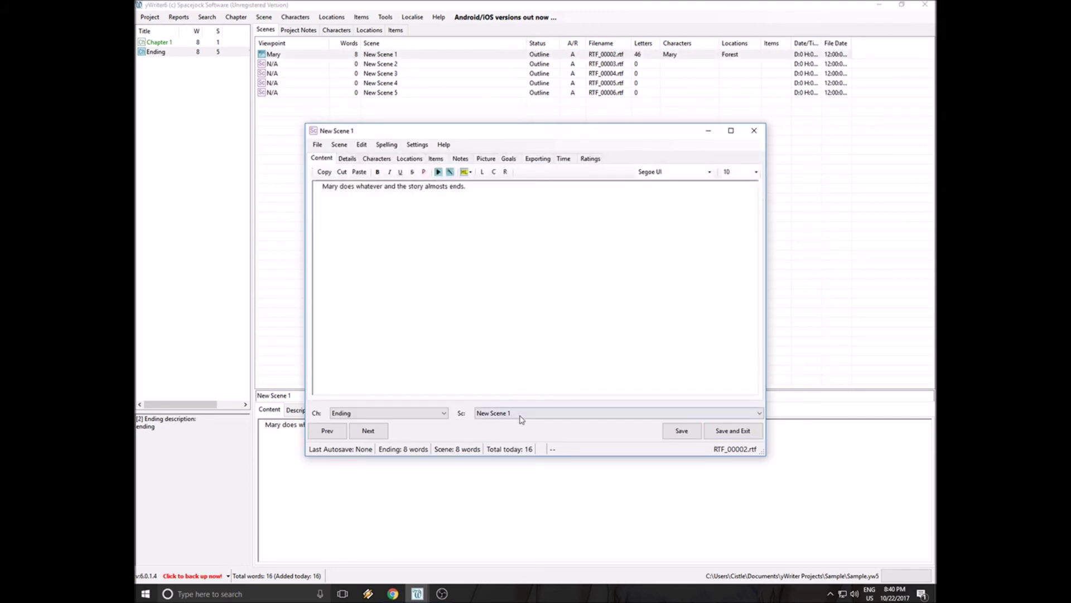
click(728, 433)
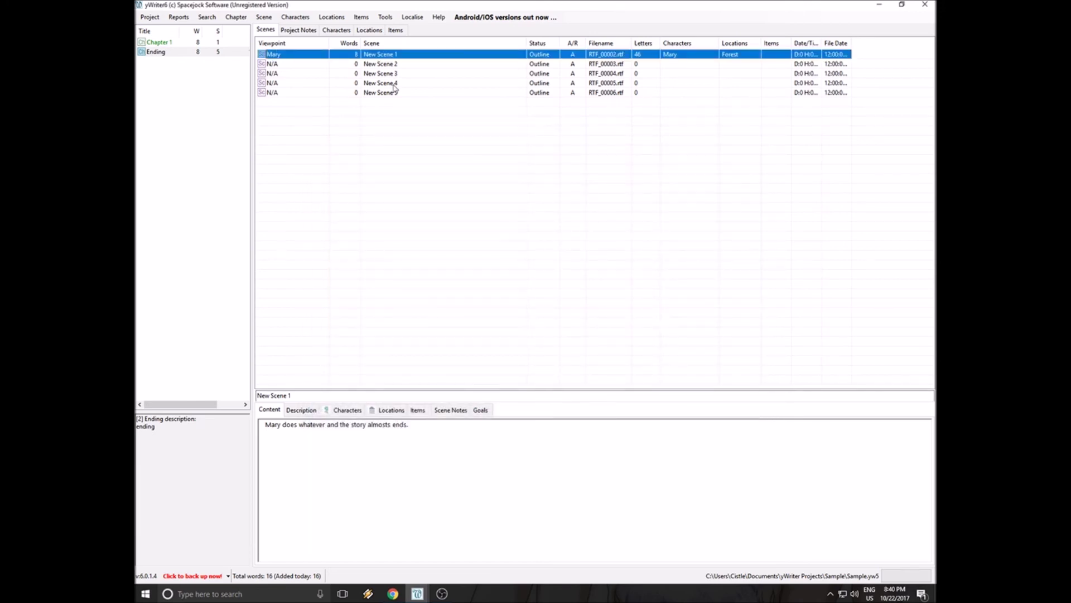
Reopen yW5 Sample Project from the yWriter6 Sample folder.
click(152, 17)
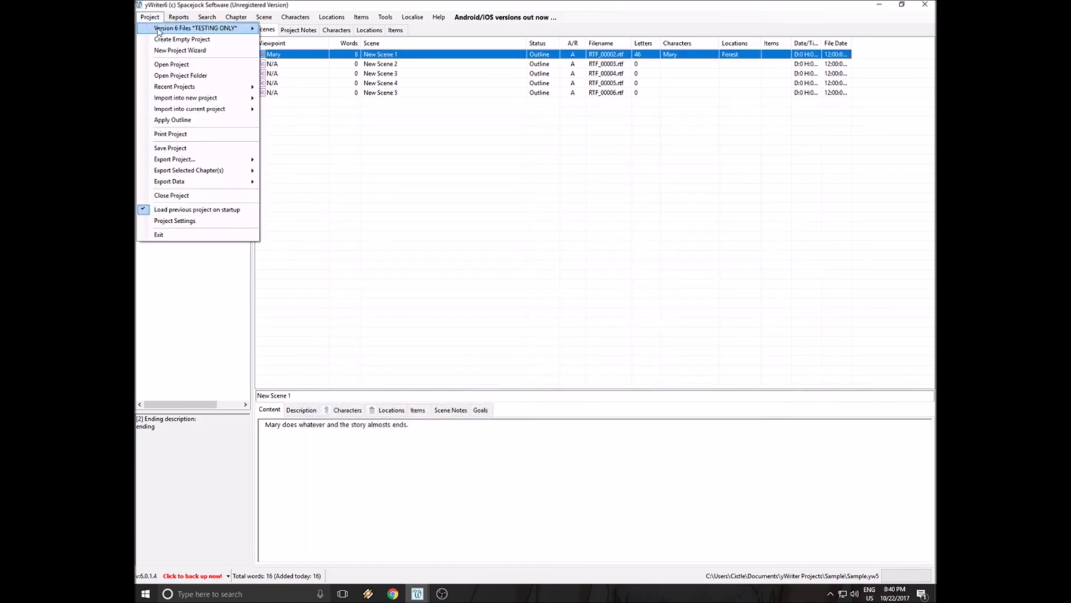
click(180, 50)
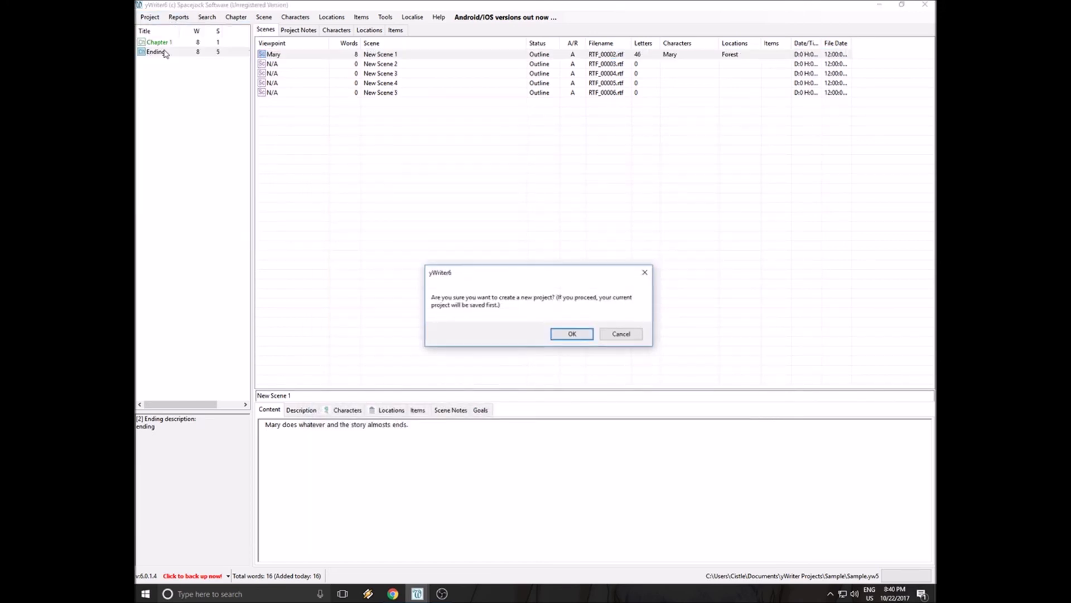
click(620, 333)
click(150, 18)
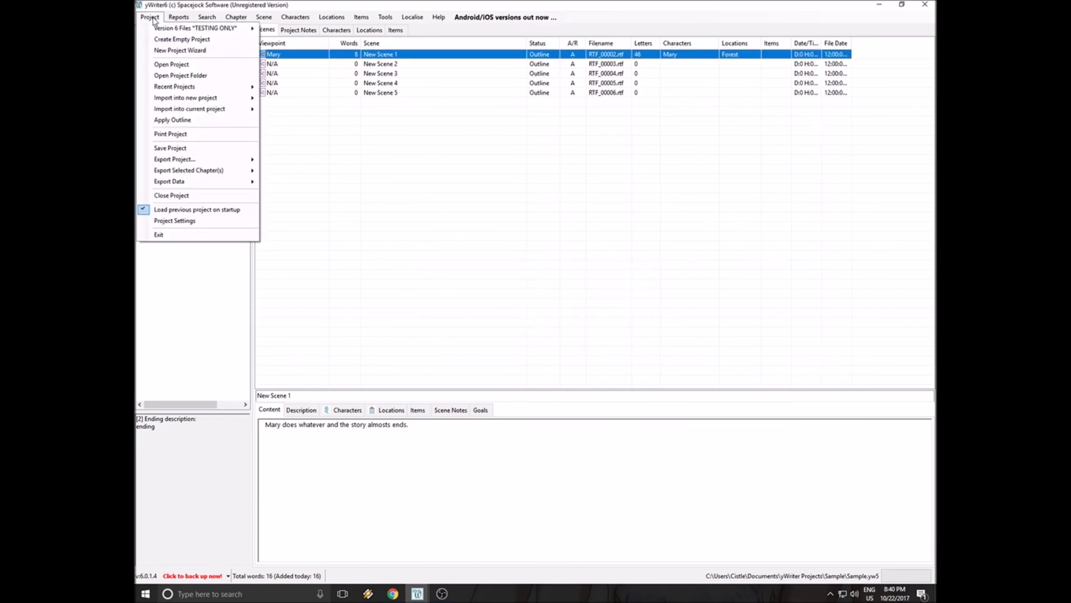
click(181, 65)
click(574, 334)
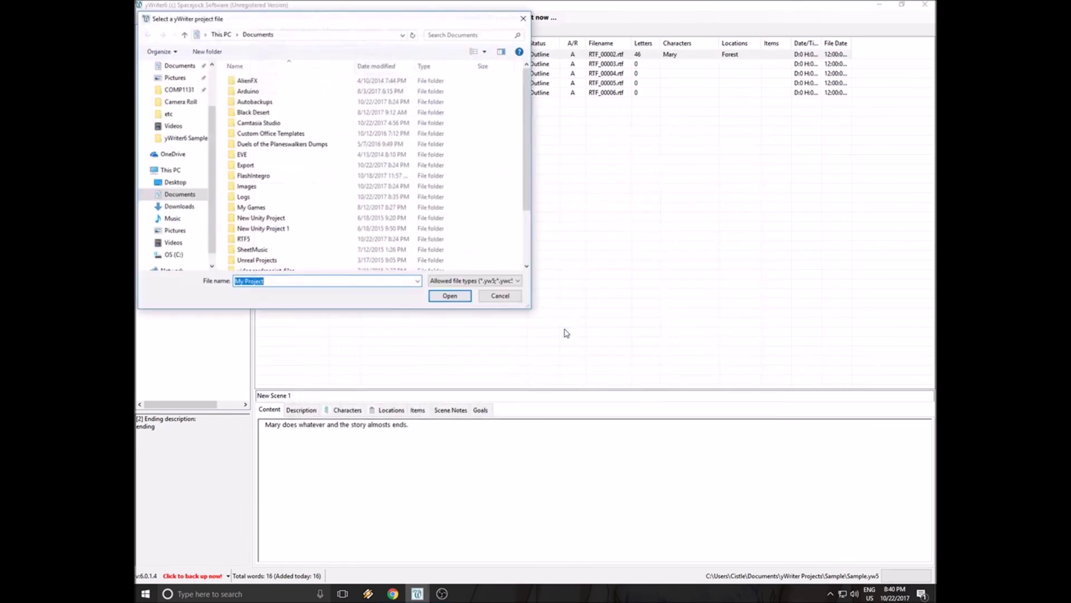
scroll(302, 240, down, 3)
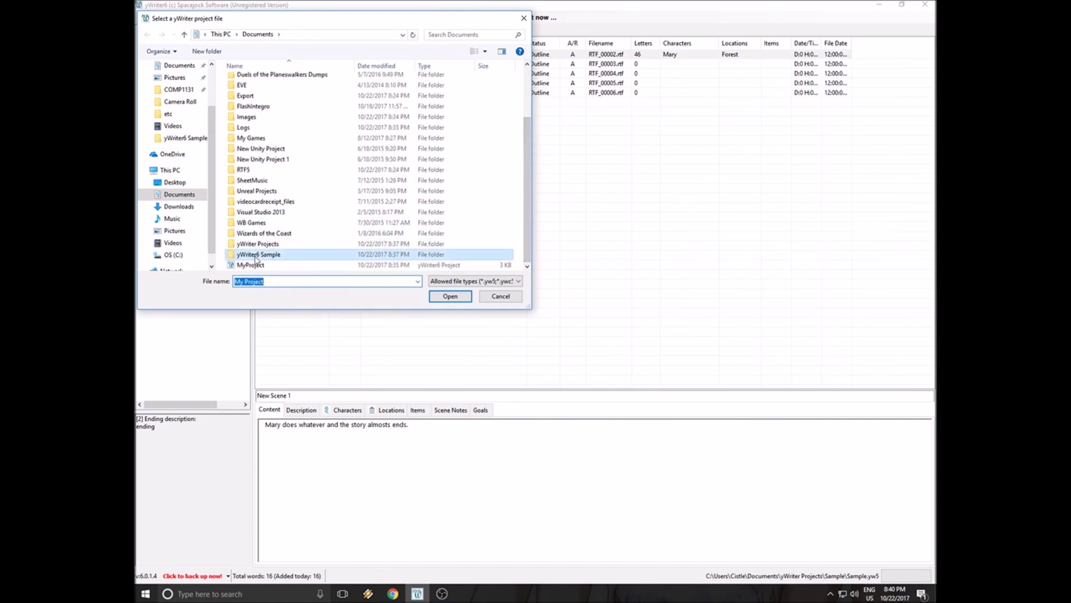
double_click(258, 257)
click(262, 134)
click(450, 297)
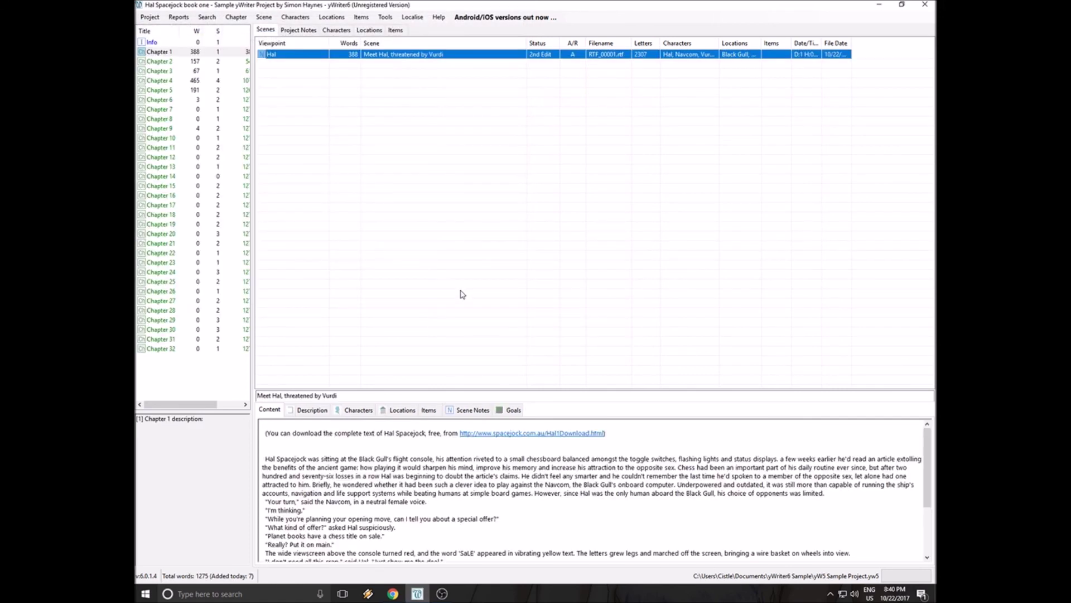
View the sample project's storyboard of scenes, then close it.
click(385, 16)
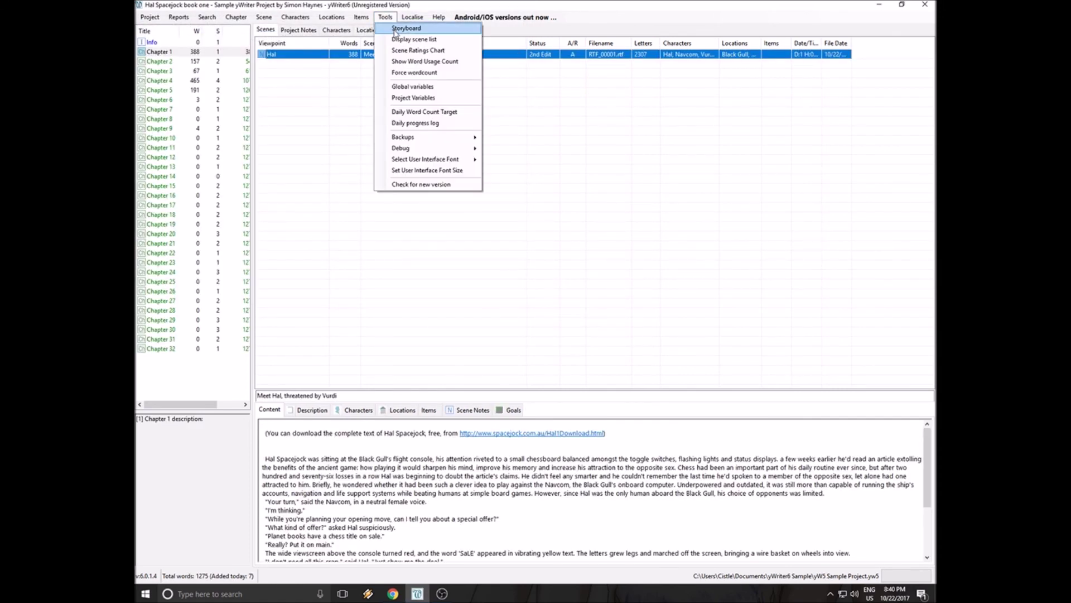
click(396, 32)
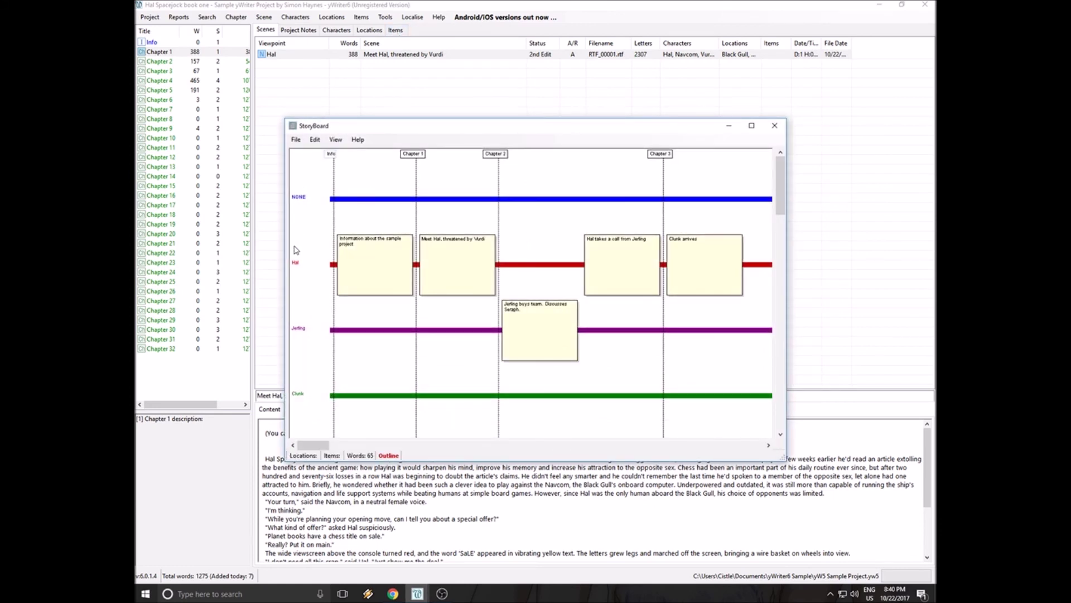
mouse_move(780, 184)
mouse_down()
mouse_move(768, 401)
mouse_move(770, 186)
mouse_up()
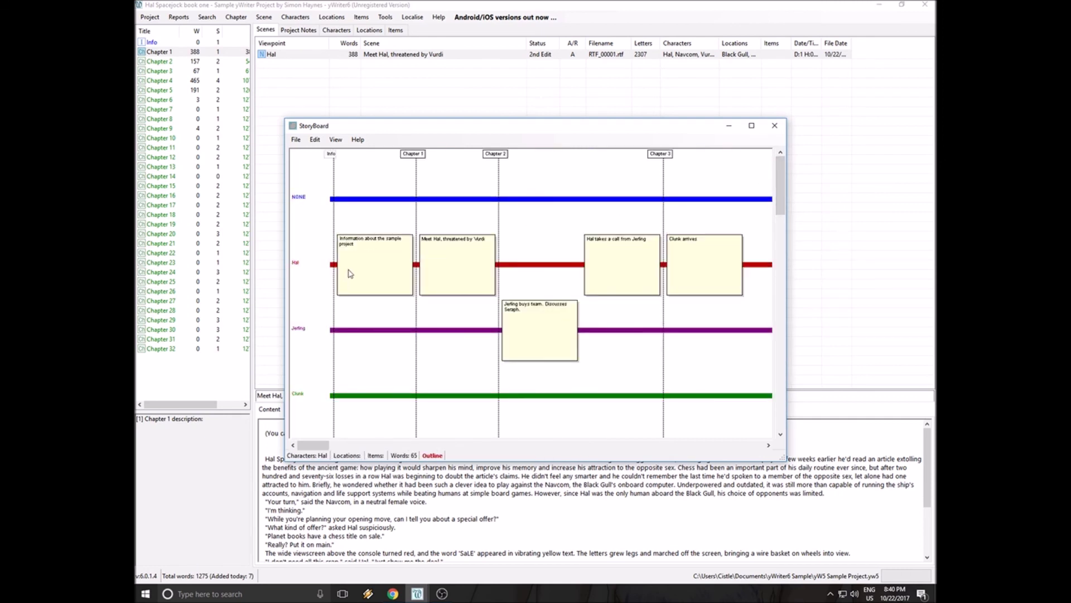
drag(362, 248, 346, 229)
drag(317, 443, 300, 460)
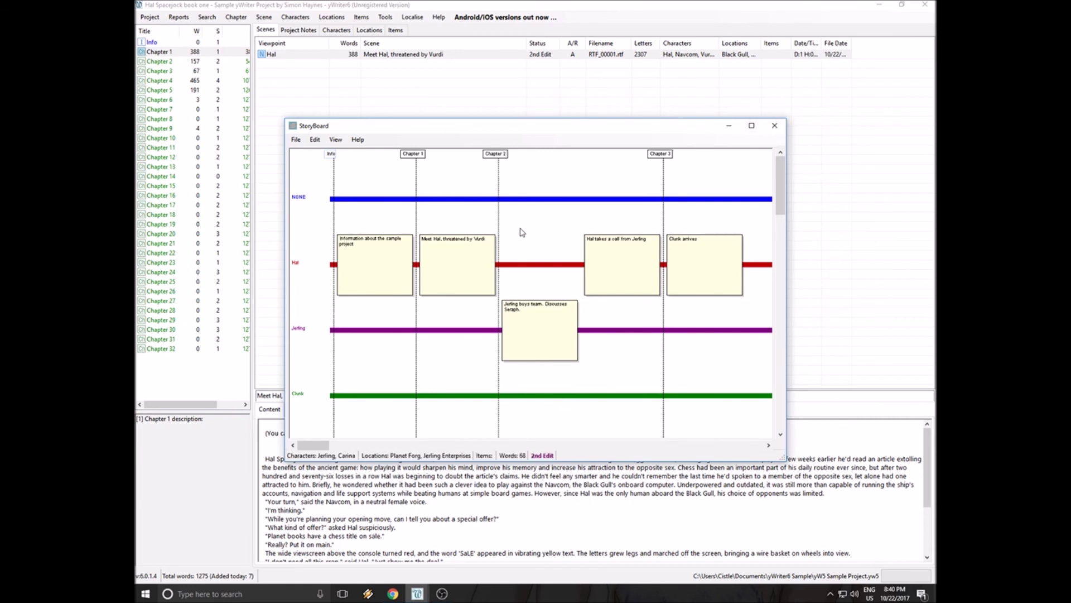
click(774, 126)
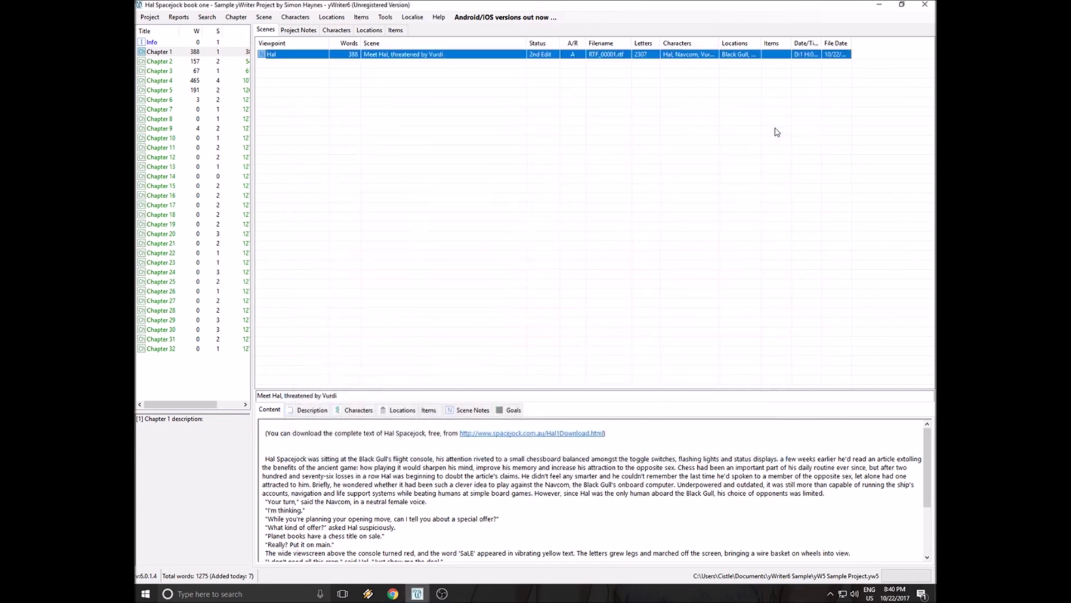